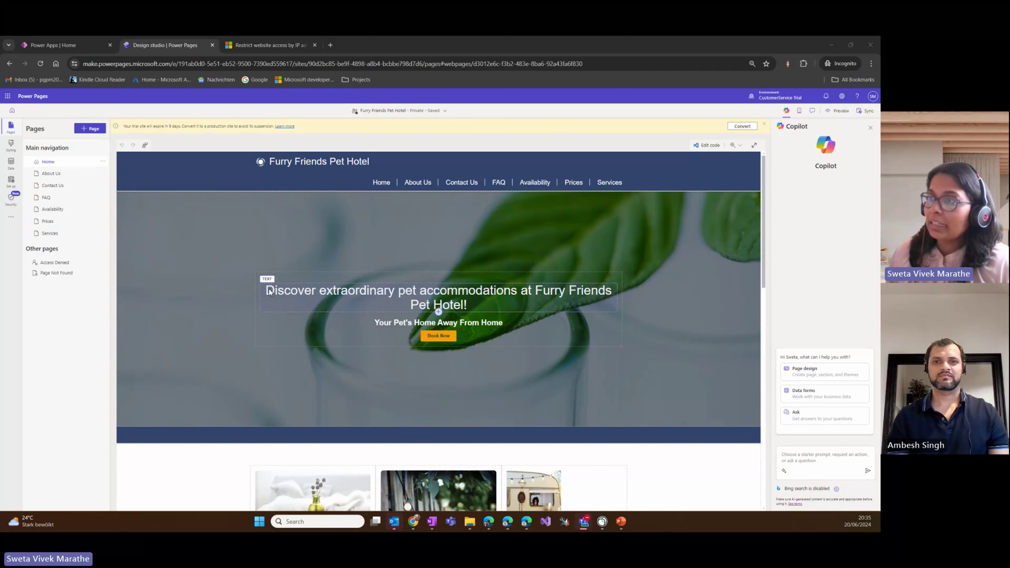
- View the starter prompts offered in Copilot's prompt guide
{"action": "mouse_move", "coordinate": [159, 168]}
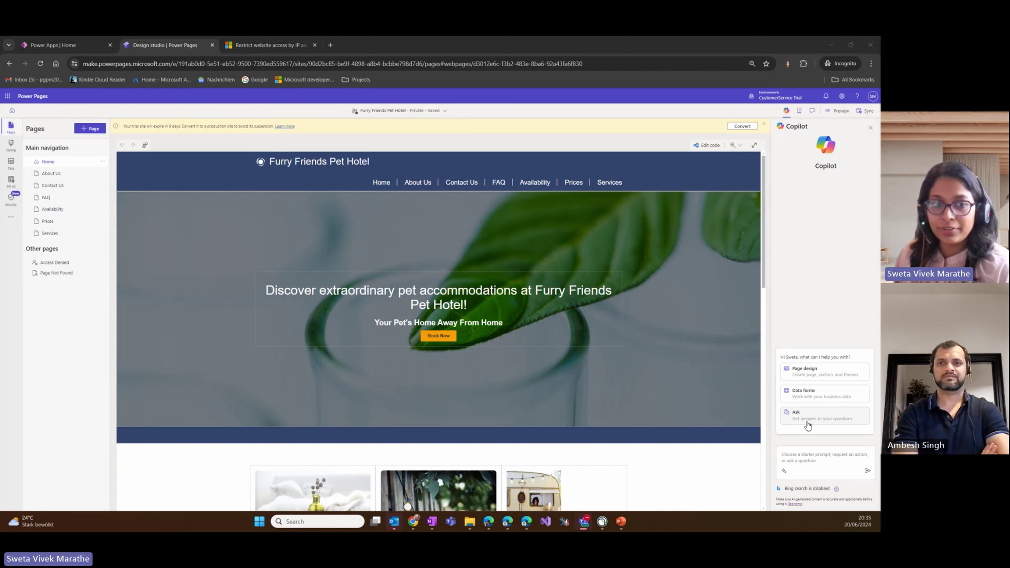
{"action": "left_click", "coordinate": [800, 459]}
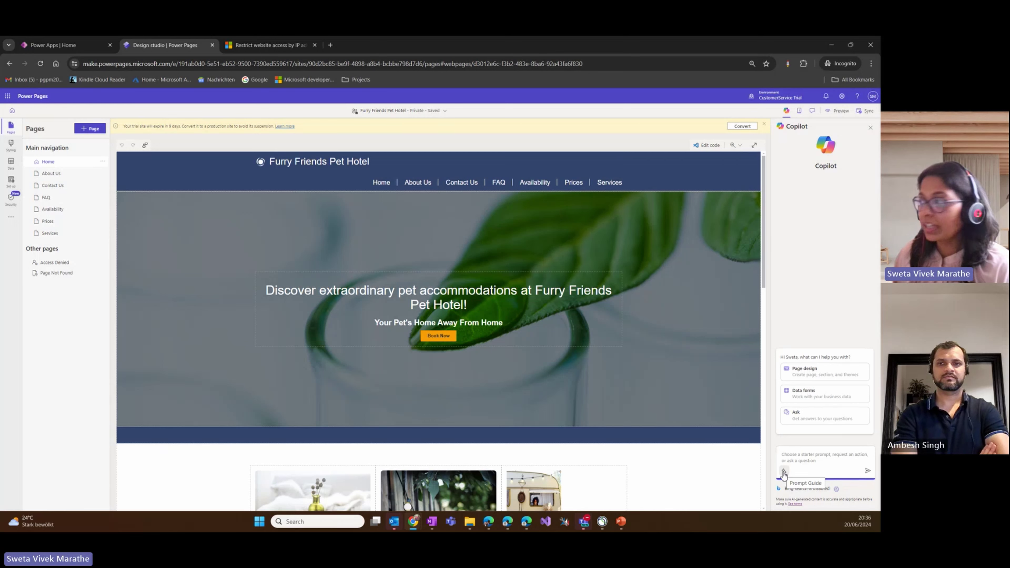
{"action": "left_click", "coordinate": [783, 472]}
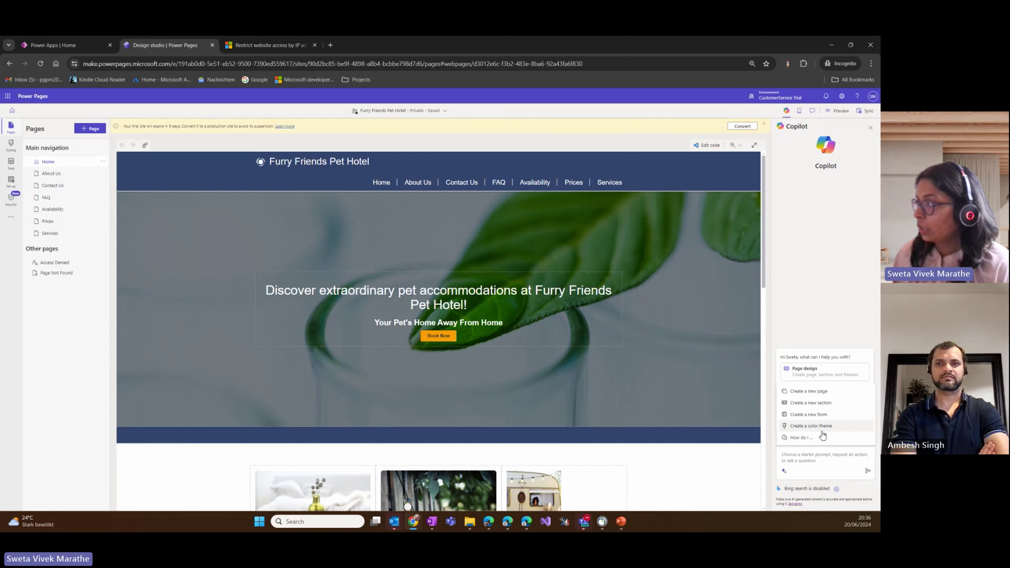
{"action": "left_click", "coordinate": [822, 303]}
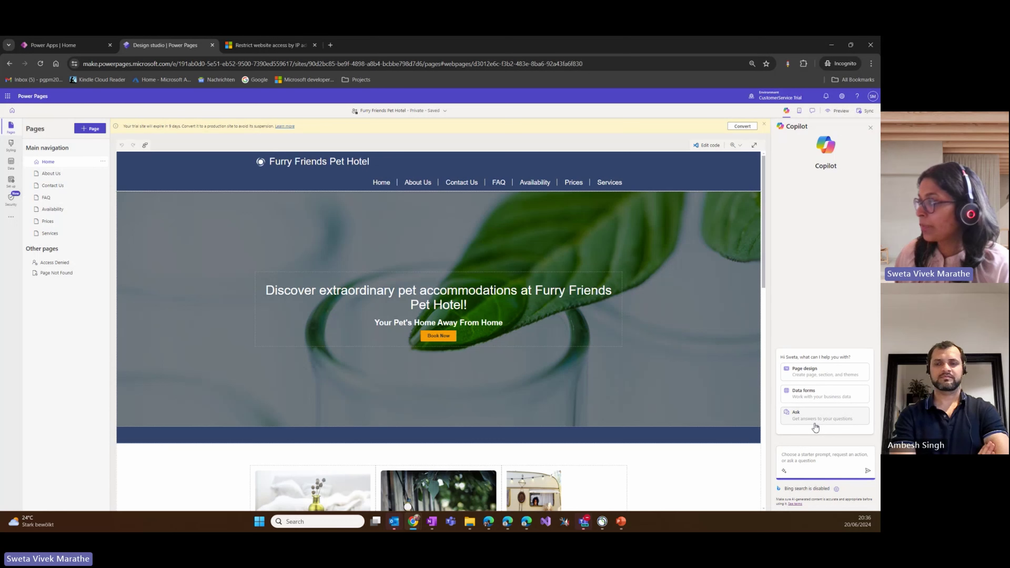
- Ask Copilot under Page design to create a color theme, and request another suggestion for the same prompt
{"action": "left_click", "coordinate": [814, 372]}
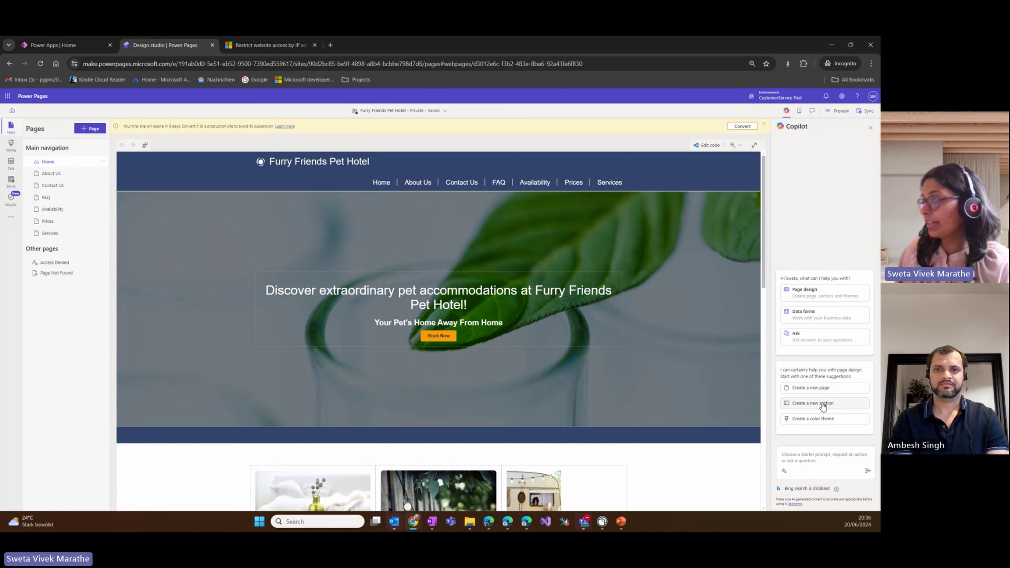
{"action": "left_click", "coordinate": [812, 420]}
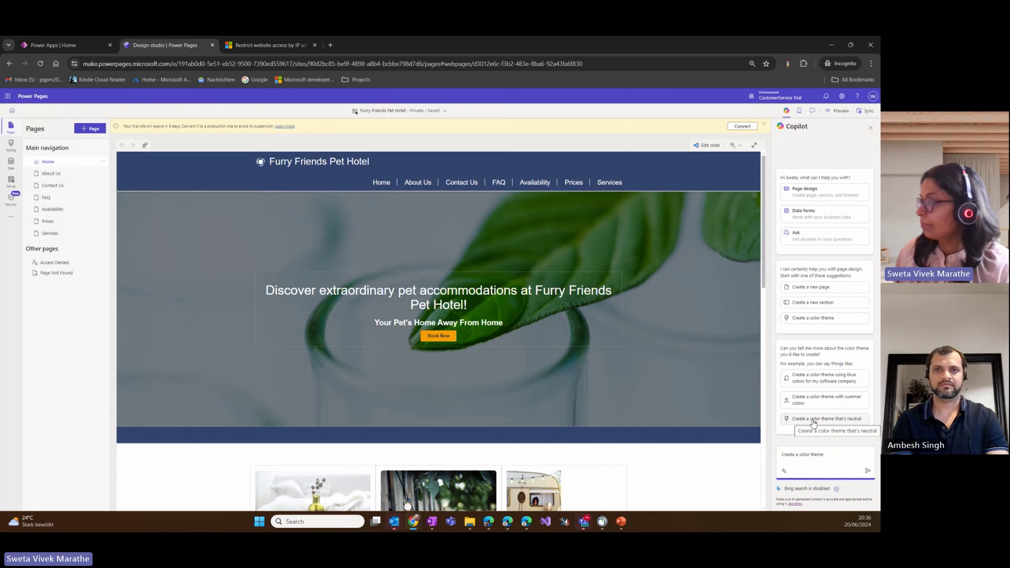
{"action": "left_click", "coordinate": [866, 470]}
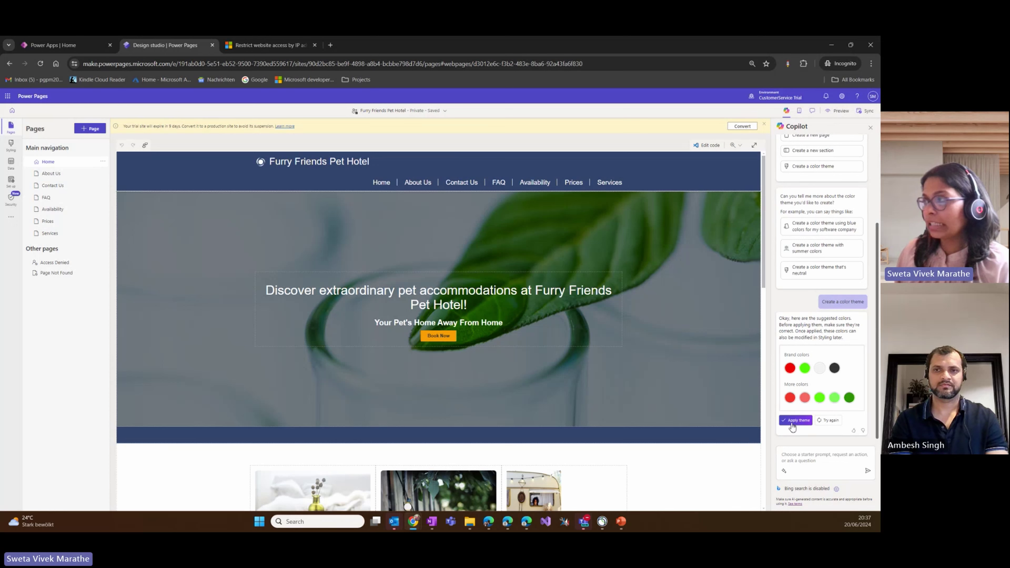
{"action": "left_click", "coordinate": [829, 422]}
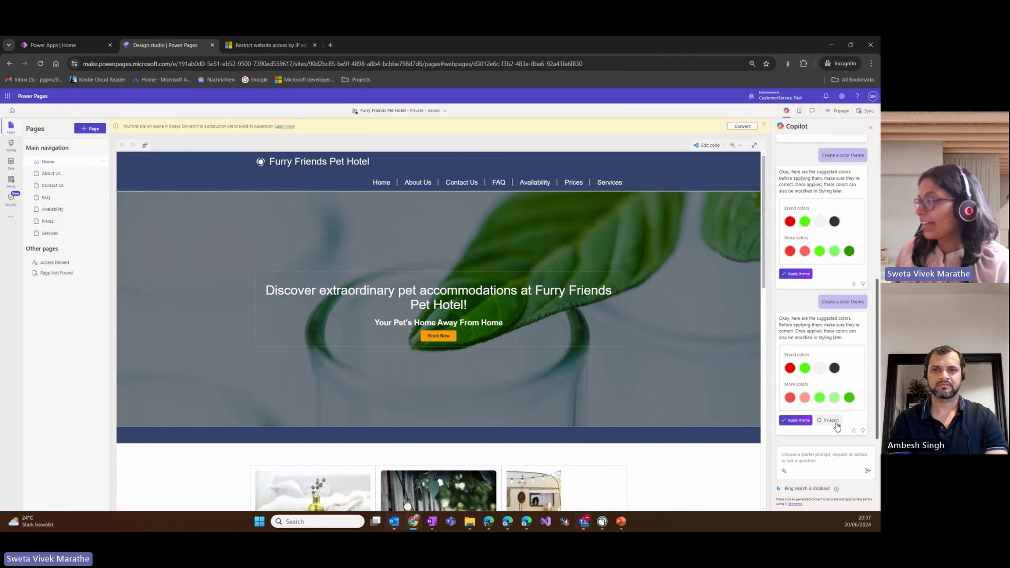
- Try the regenerated red and green color theme on the site and undo it
{"action": "mouse_move", "coordinate": [801, 374]}
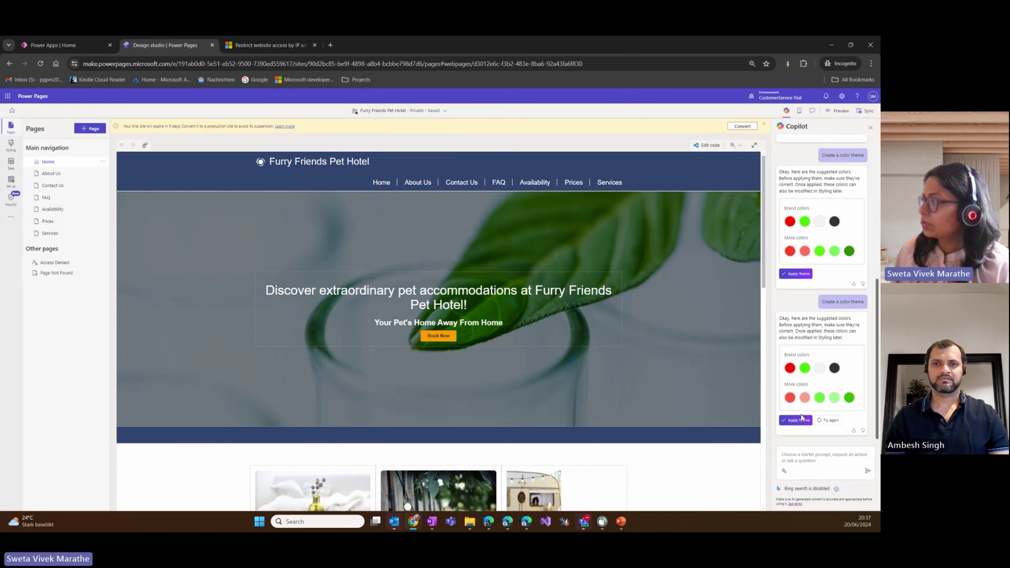
{"action": "left_click", "coordinate": [794, 421]}
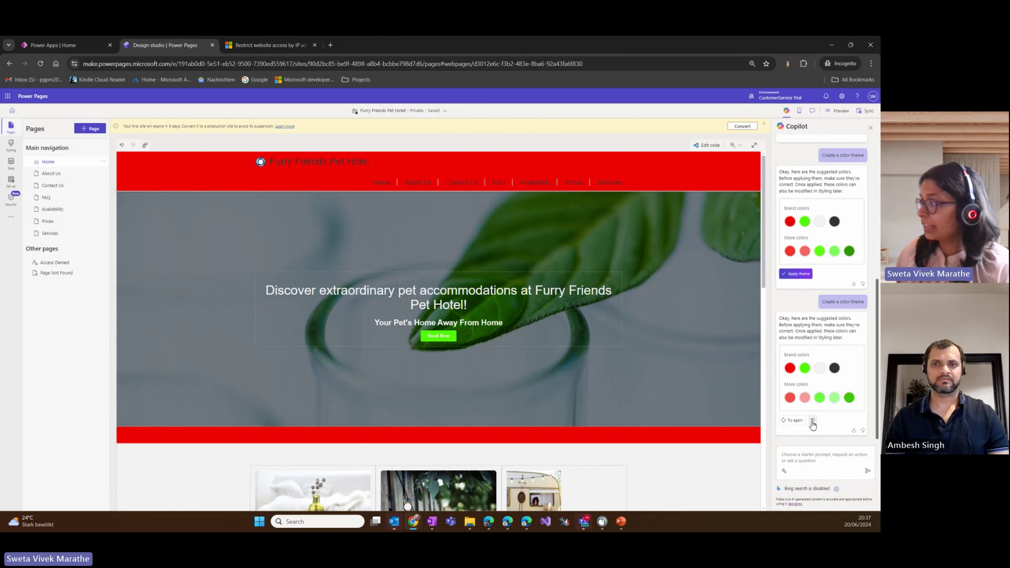
{"action": "left_click", "coordinate": [812, 421]}
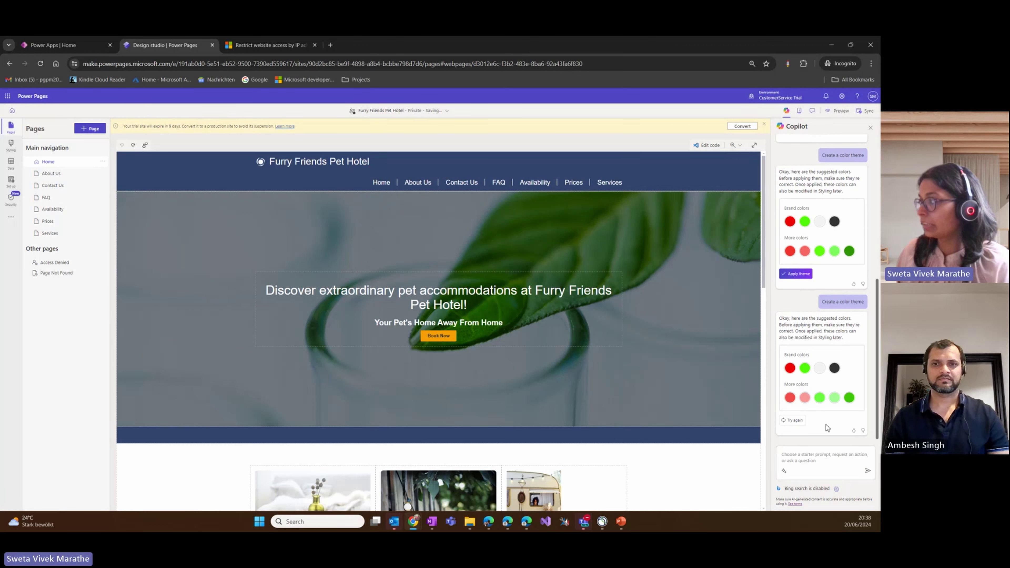
- Have Copilot suggest a color theme with summer colors
{"action": "scroll", "coordinate": [854, 337], "scroll_direction": "up", "scroll_amount": 3}
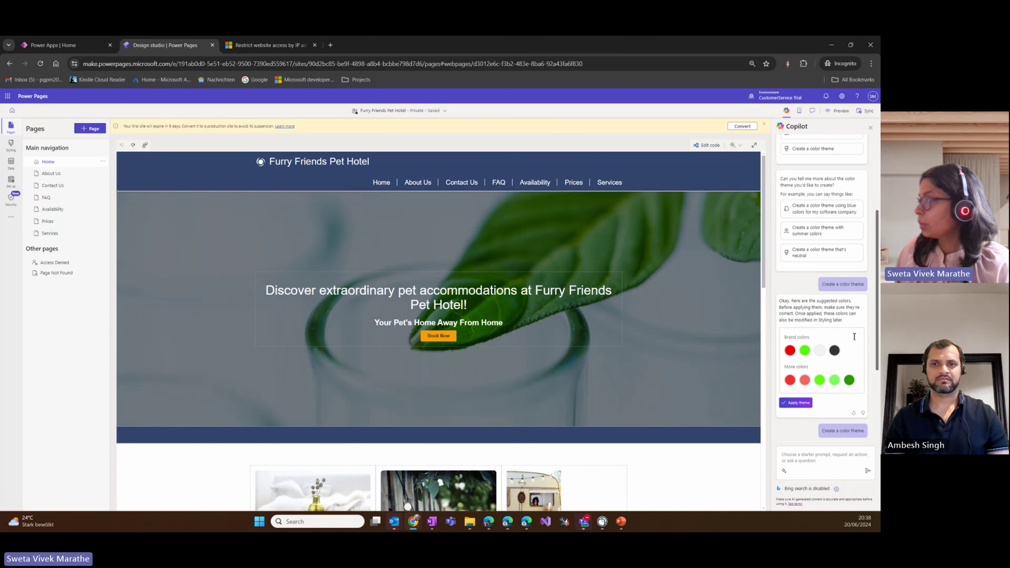
{"action": "scroll", "coordinate": [854, 338], "scroll_direction": "up", "scroll_amount": 3}
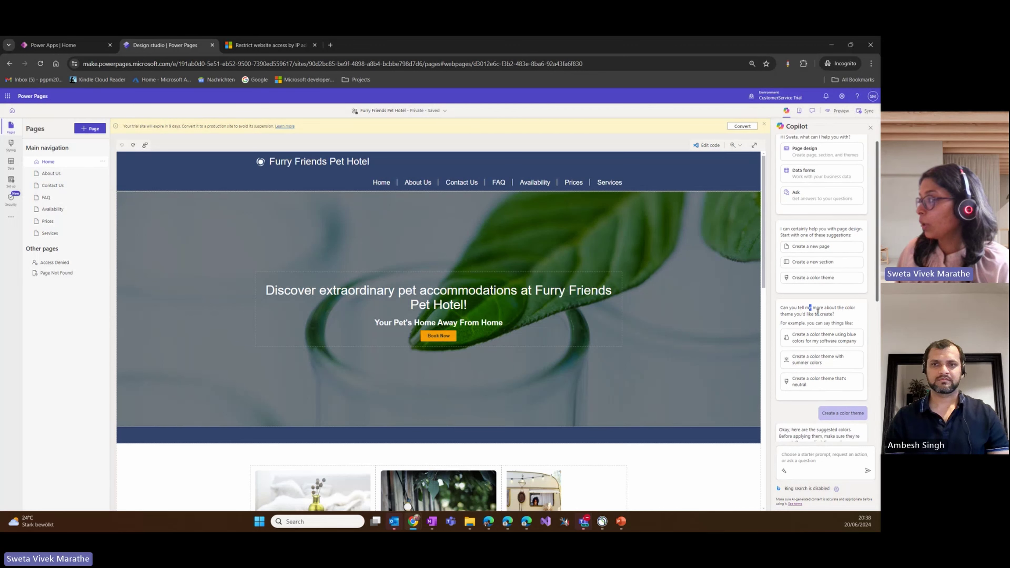
{"action": "left_click_drag", "start_coordinate": [809, 308], "coordinate": [834, 314]}
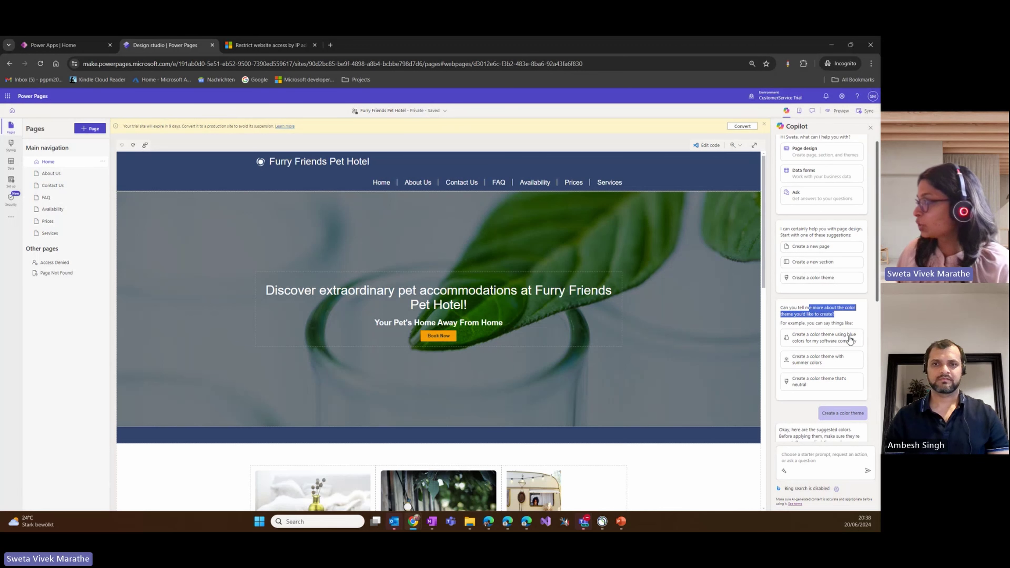
{"action": "left_click", "coordinate": [812, 360]}
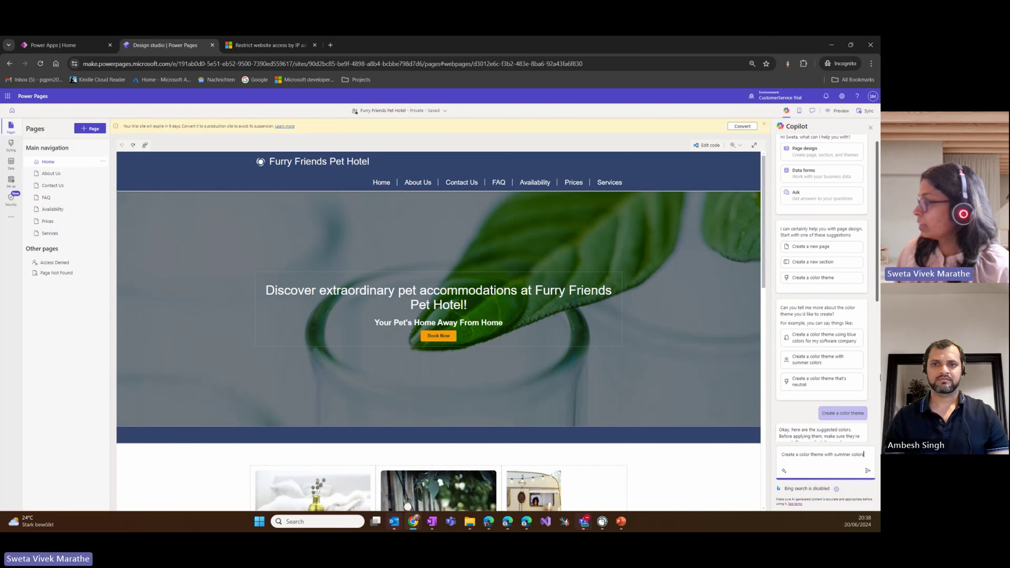
{"action": "left_click", "coordinate": [867, 471]}
{"action": "mouse_move", "coordinate": [803, 371]}
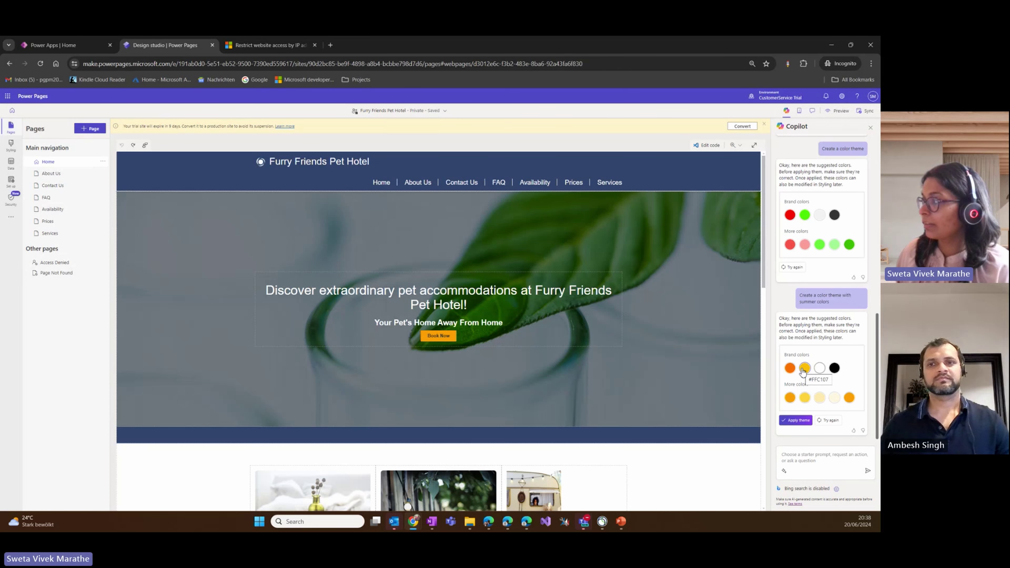
- Have Copilot create a new section on the Home page without specifying its purpose
{"action": "scroll", "coordinate": [818, 339], "scroll_direction": "up", "scroll_amount": 15}
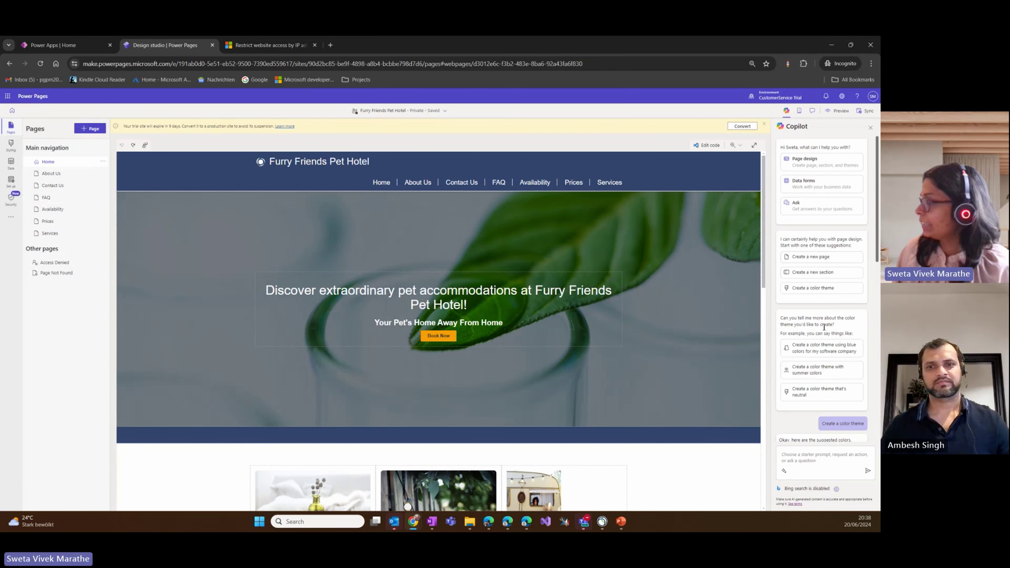
{"action": "left_click", "coordinate": [803, 274]}
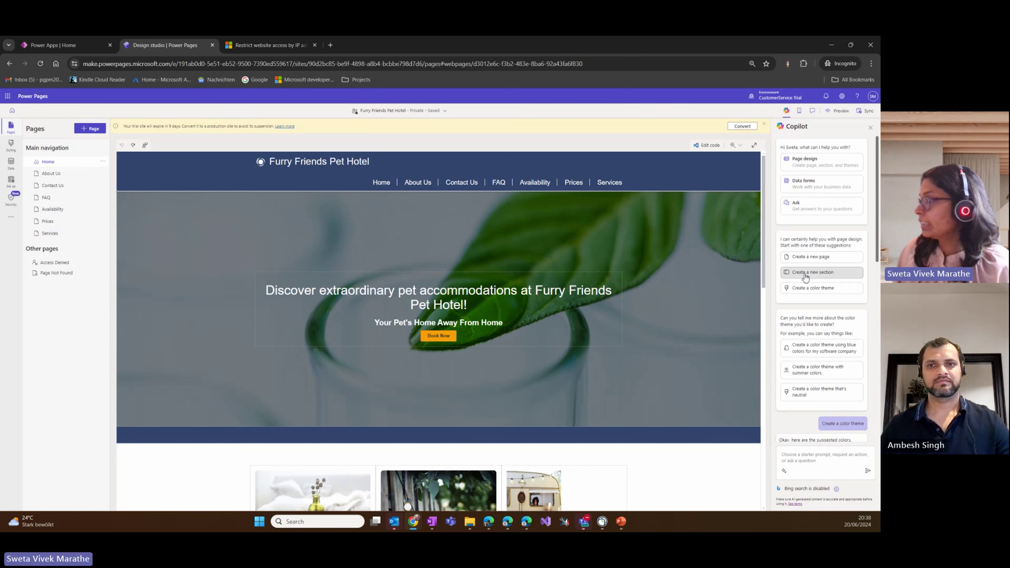
{"action": "left_click", "coordinate": [866, 471]}
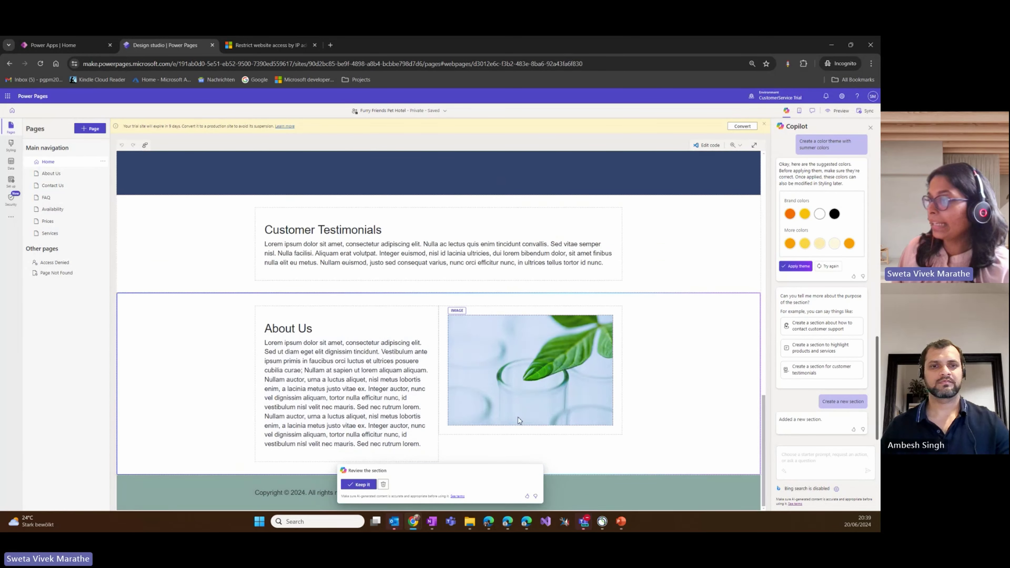
{"action": "scroll", "coordinate": [532, 421], "scroll_direction": "up", "scroll_amount": 1}
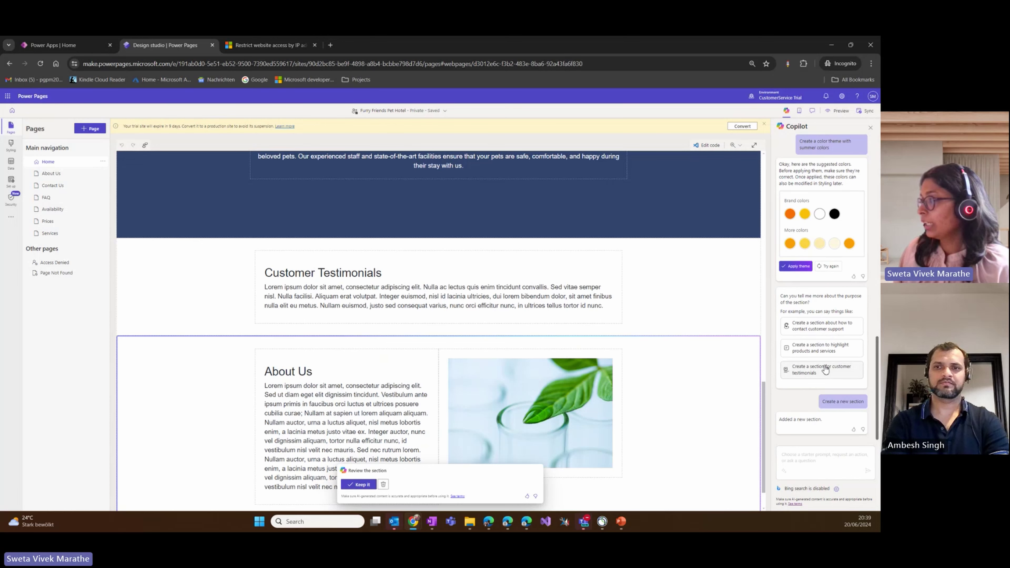
- Discard the unreviewed About Us section, and have Copilot create a section to highlight products and services, keeping the result
{"action": "left_click", "coordinate": [838, 350]}
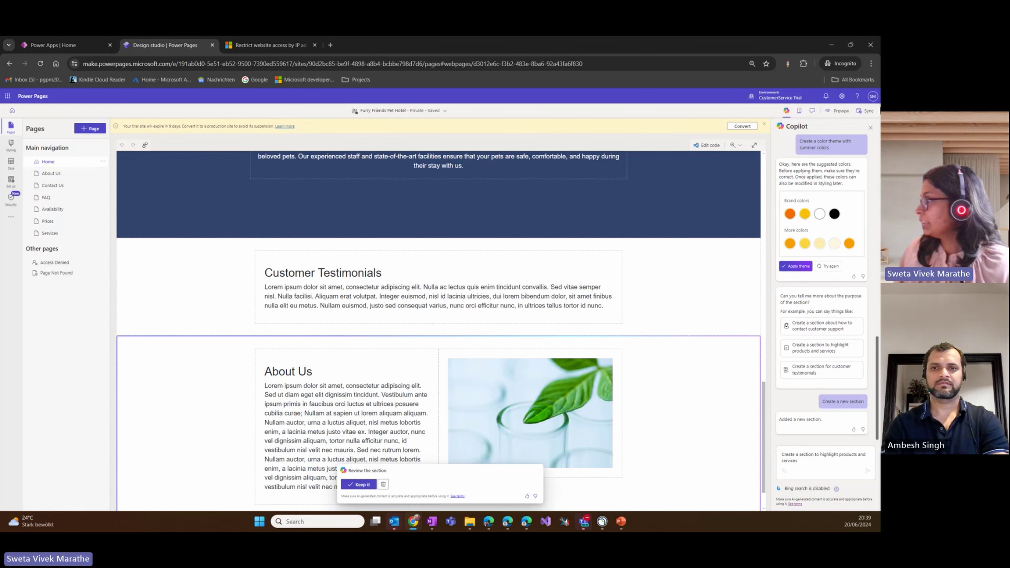
{"action": "left_click", "coordinate": [870, 128]}
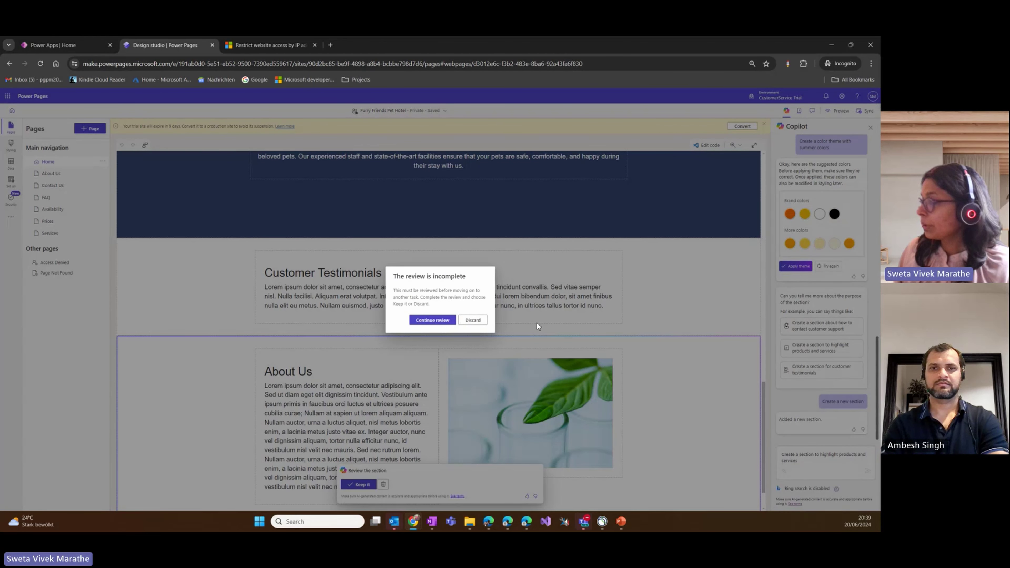
{"action": "left_click", "coordinate": [473, 320]}
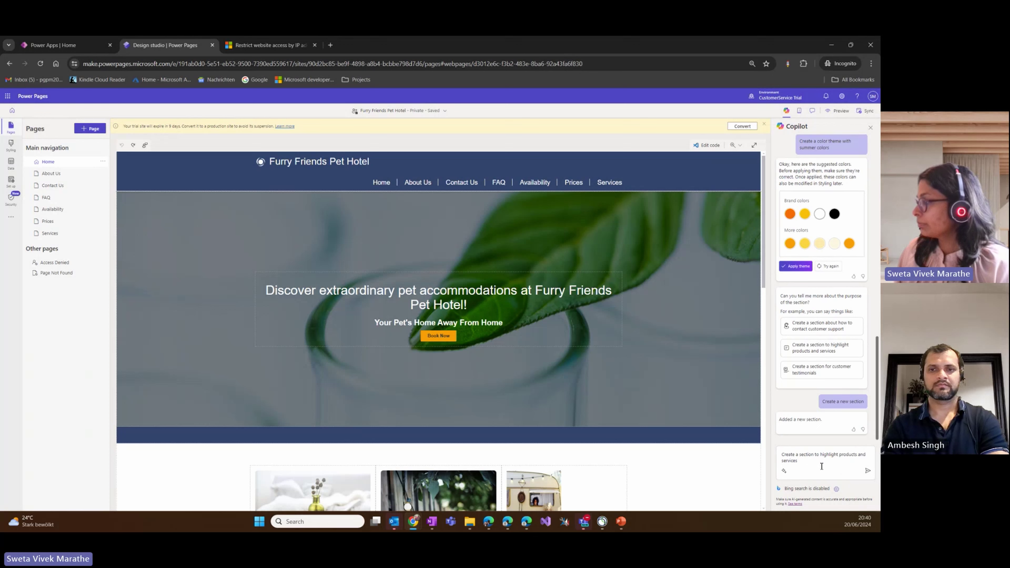
{"action": "left_click", "coordinate": [867, 471]}
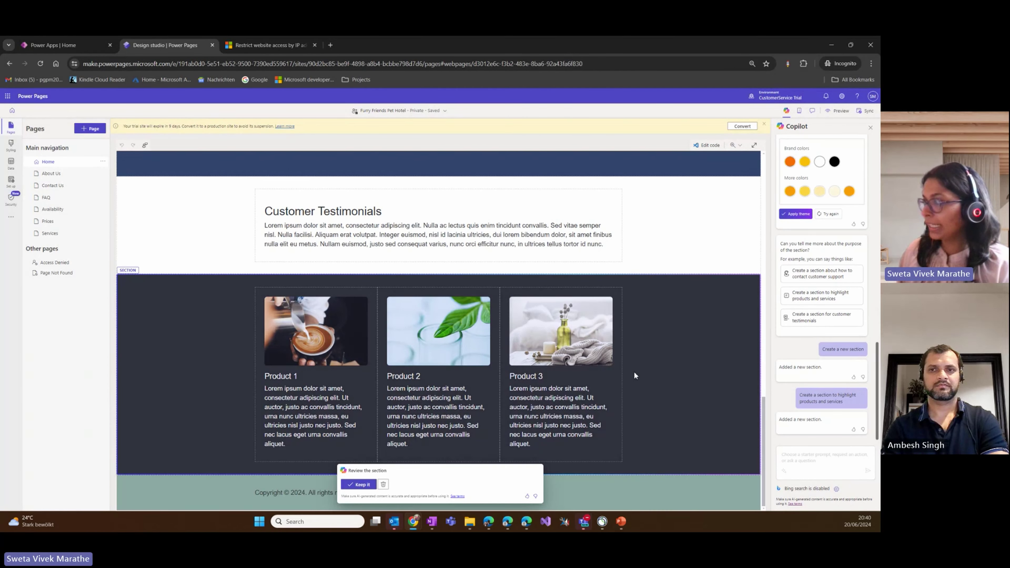
{"action": "left_click", "coordinate": [359, 484]}
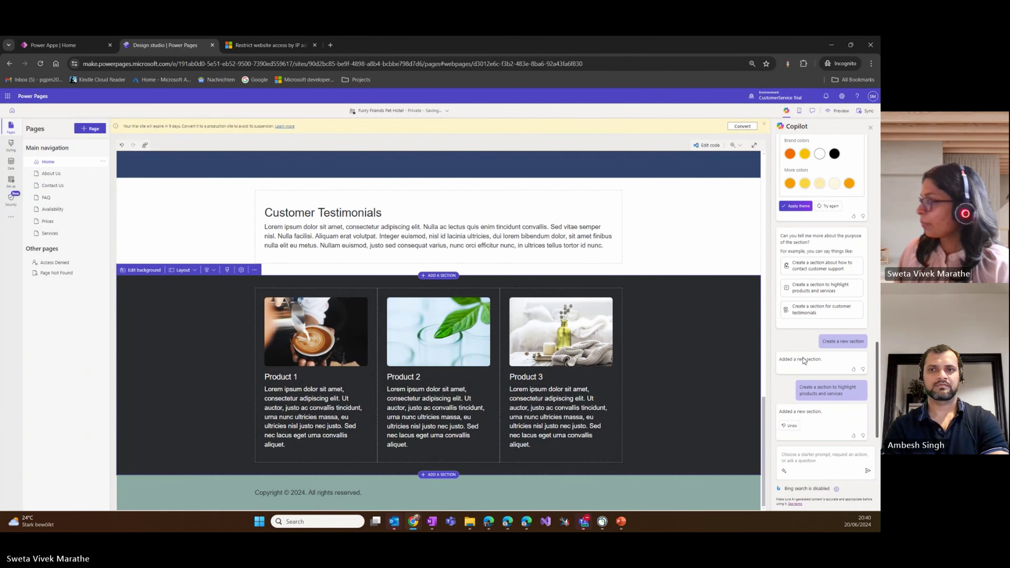
- Have Copilot create a new page to share our company background
{"action": "scroll", "coordinate": [823, 402], "scroll_direction": "up", "scroll_amount": 10}
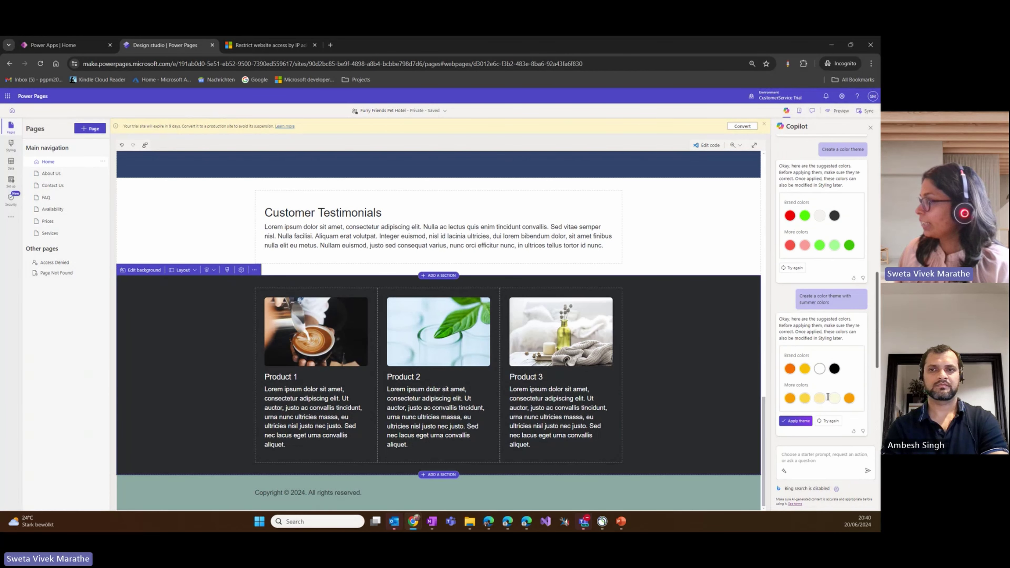
{"action": "scroll", "coordinate": [827, 399], "scroll_direction": "up", "scroll_amount": 10}
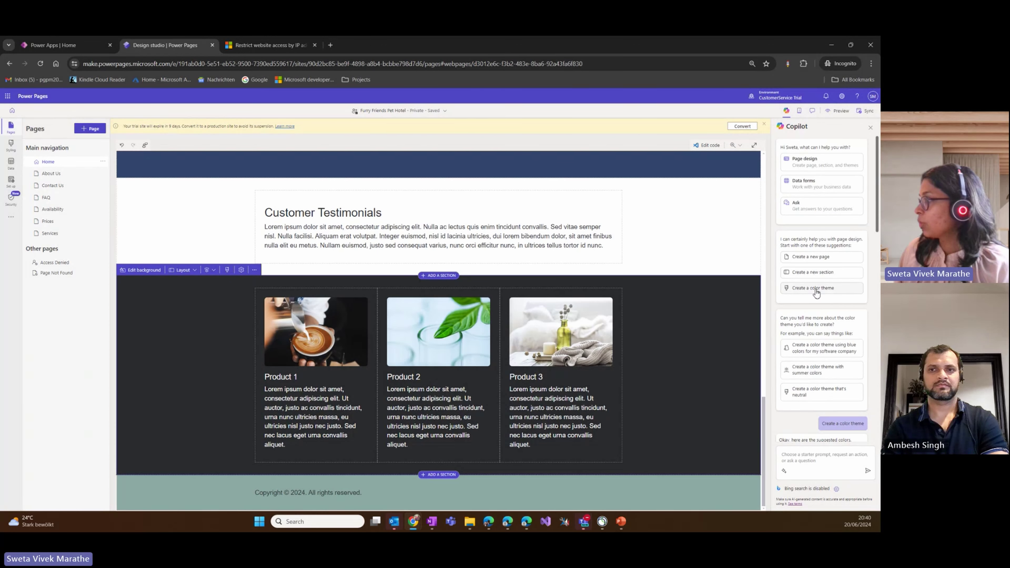
{"action": "left_click", "coordinate": [819, 261]}
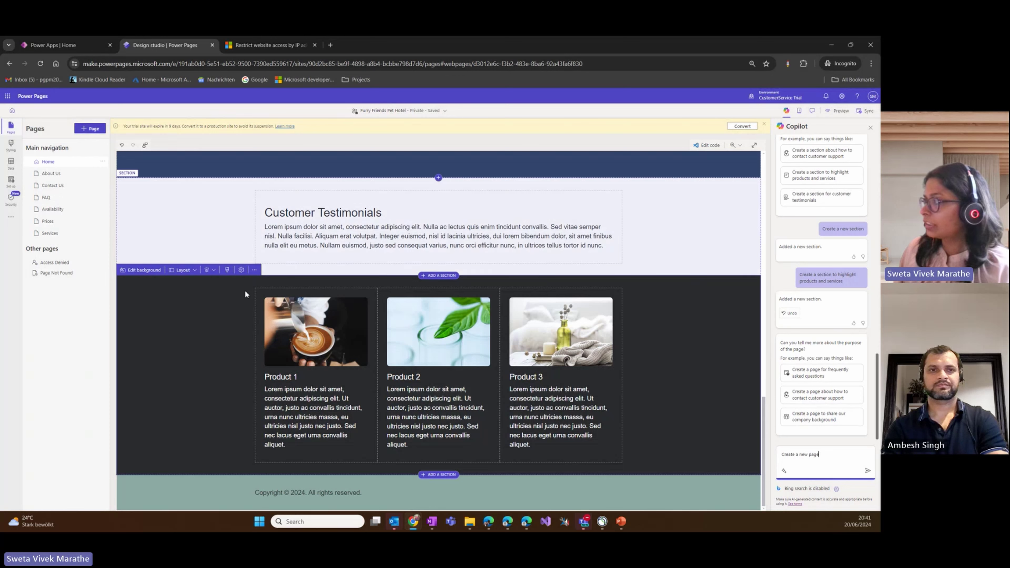
{"action": "left_click", "coordinate": [836, 418]}
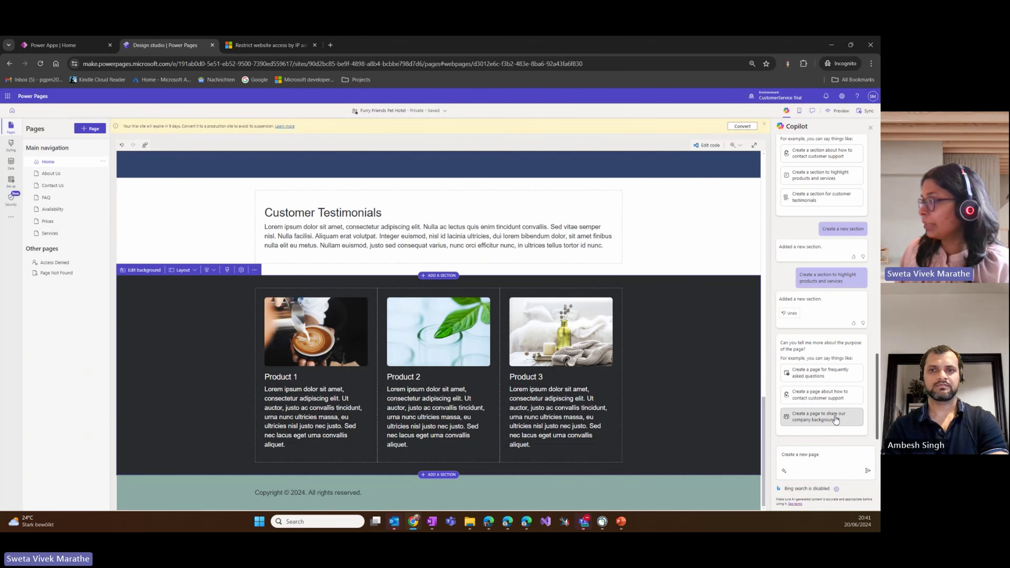
{"action": "left_click", "coordinate": [867, 471]}
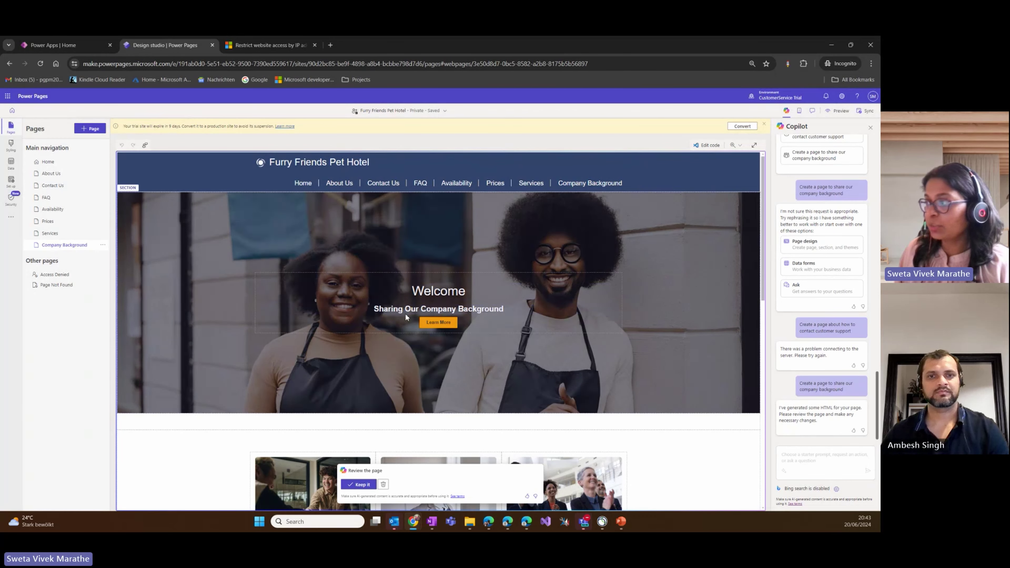
- Examine the generated Company Background page from the Welcome banner through the Our Team sections
{"action": "scroll", "coordinate": [418, 324], "scroll_direction": "down", "scroll_amount": 1}
{"action": "scroll", "coordinate": [417, 324], "scroll_direction": "down", "scroll_amount": 5}
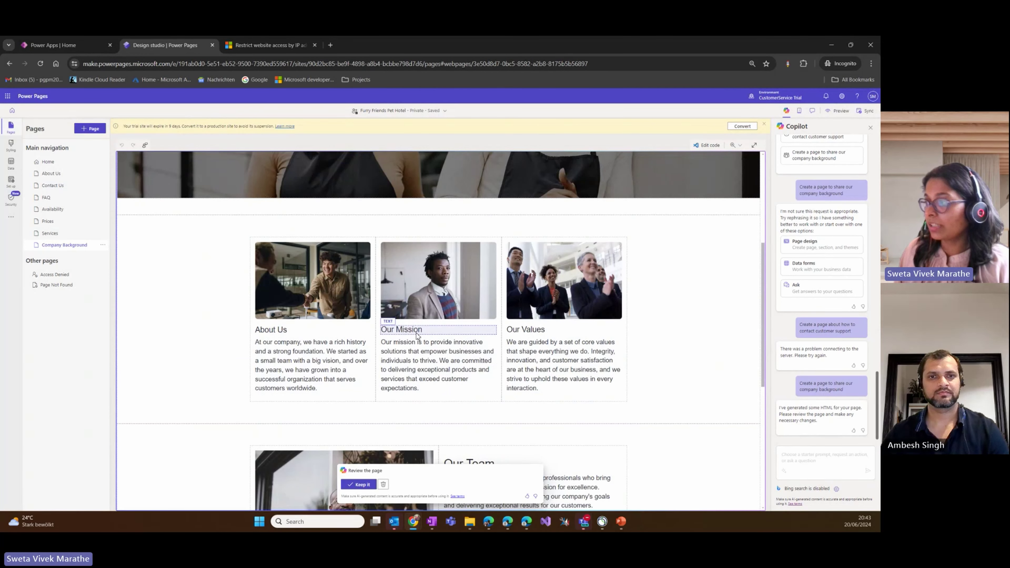
{"action": "scroll", "coordinate": [548, 336], "scroll_direction": "down", "scroll_amount": 3}
{"action": "scroll", "coordinate": [547, 336], "scroll_direction": "down", "scroll_amount": 4}
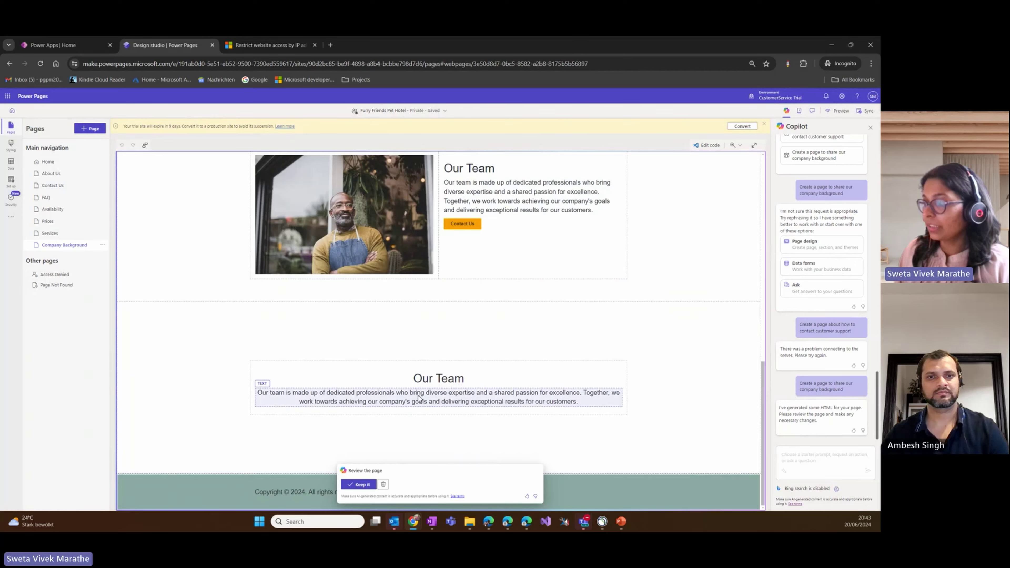
{"action": "scroll", "coordinate": [376, 390], "scroll_direction": "up", "scroll_amount": 1}
{"action": "scroll", "coordinate": [376, 390], "scroll_direction": "up", "scroll_amount": 5}
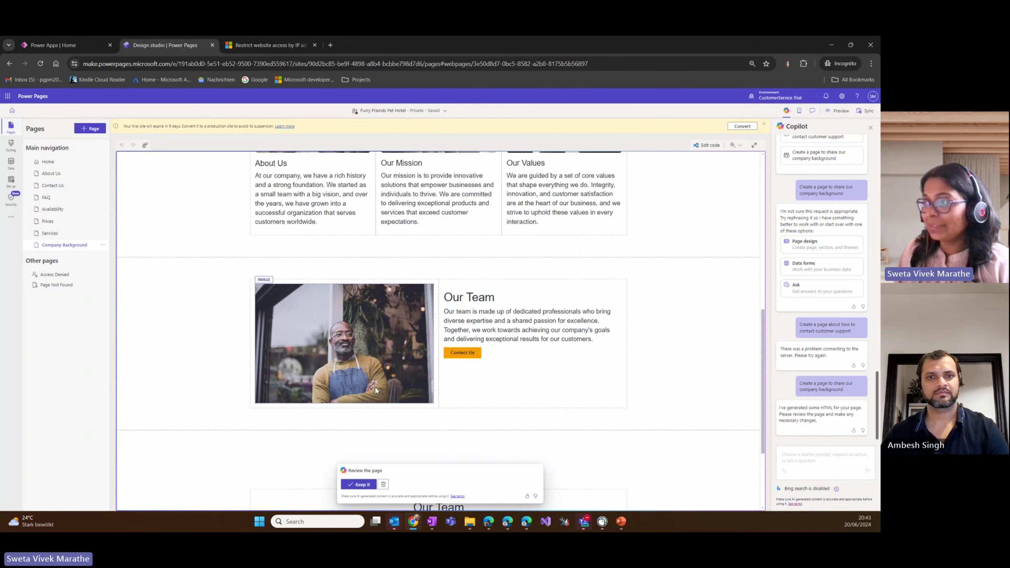
{"action": "scroll", "coordinate": [295, 328], "scroll_direction": "up", "scroll_amount": 4}
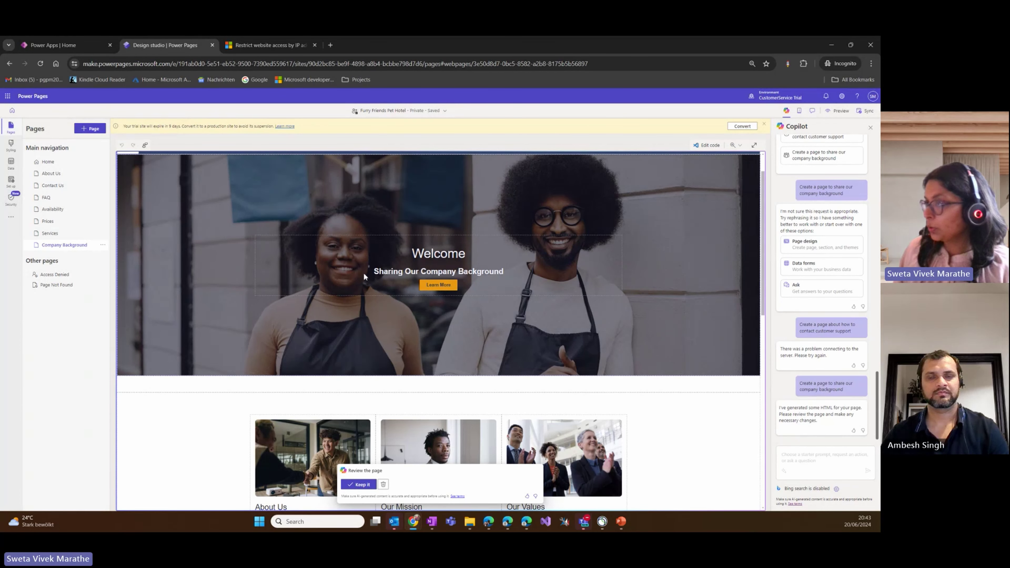
{"action": "left_click", "coordinate": [379, 273]}
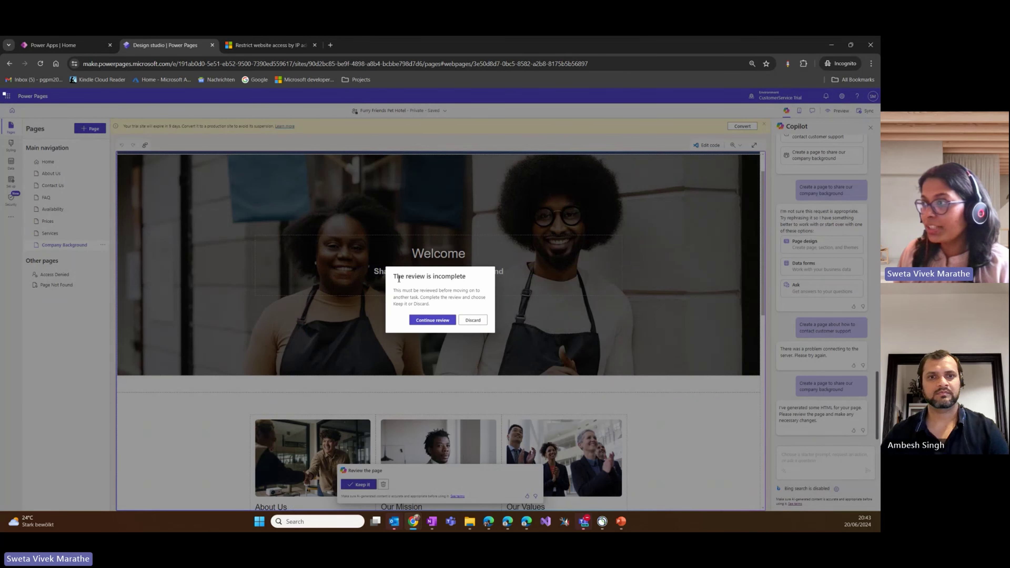
- Continue the page review and keep the generated Company Background page
{"action": "left_click", "coordinate": [429, 321]}
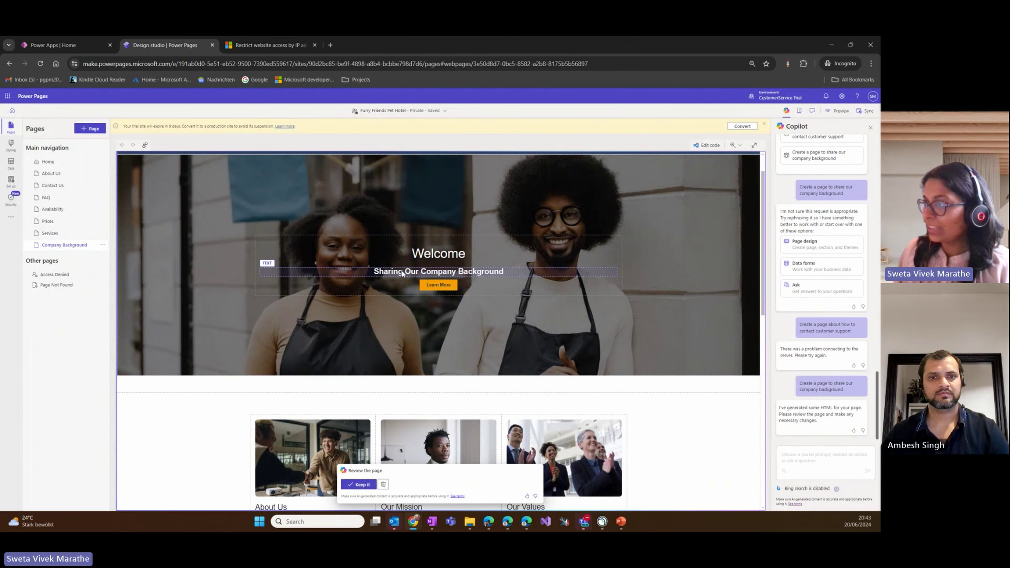
{"action": "left_click", "coordinate": [272, 264]}
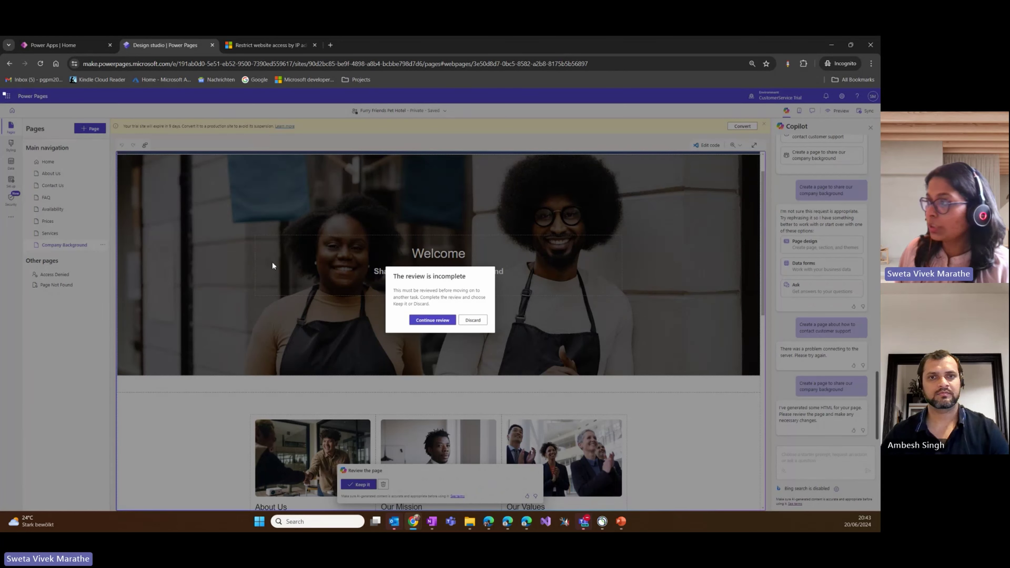
{"action": "left_click", "coordinate": [431, 322]}
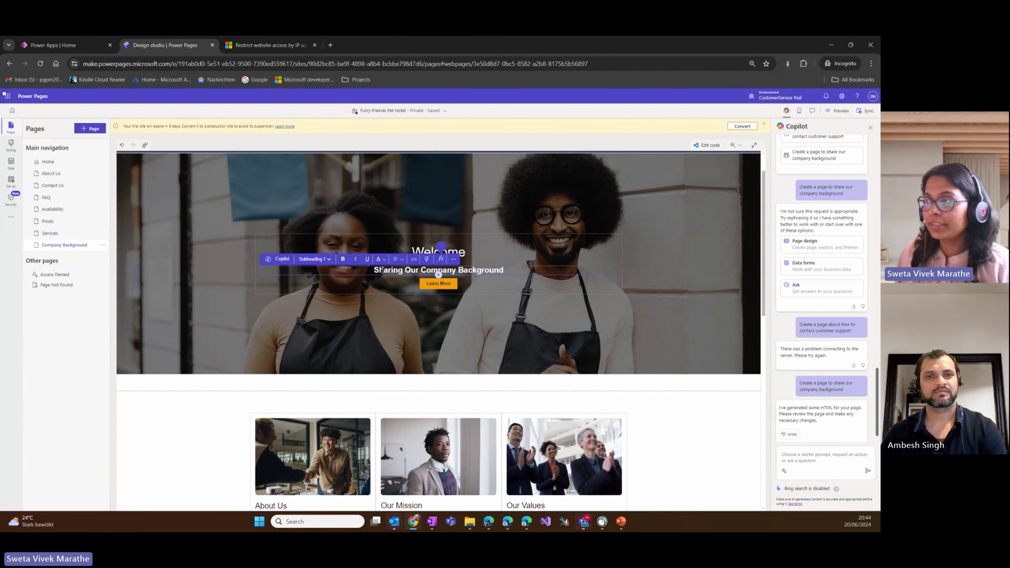
- Have Copilot rewrite the Welcome banner's subheading and change the suggestion to an Excited tone
{"action": "left_click", "coordinate": [281, 259]}
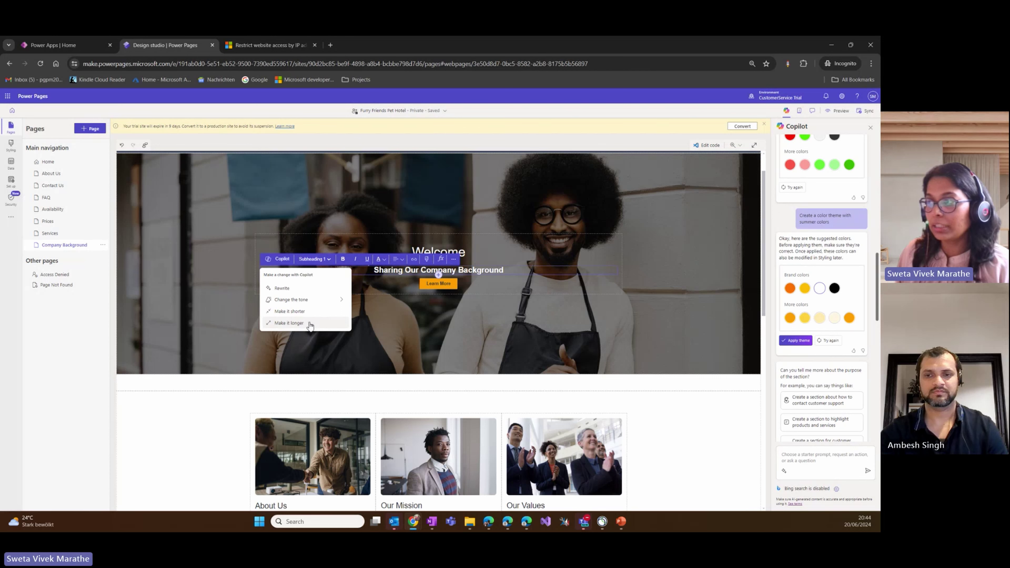
{"action": "left_click", "coordinate": [300, 289]}
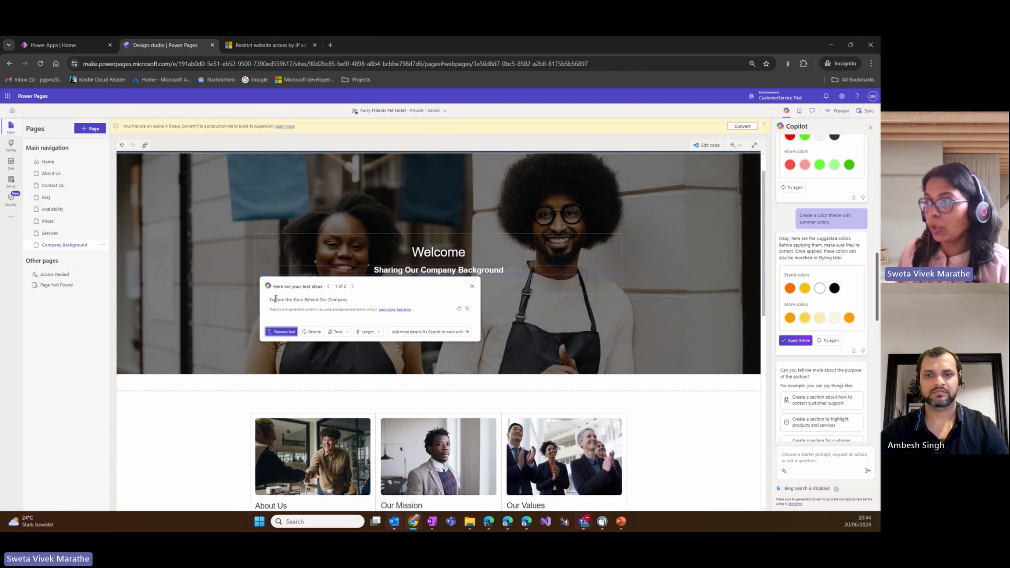
{"action": "left_click", "coordinate": [337, 331]}
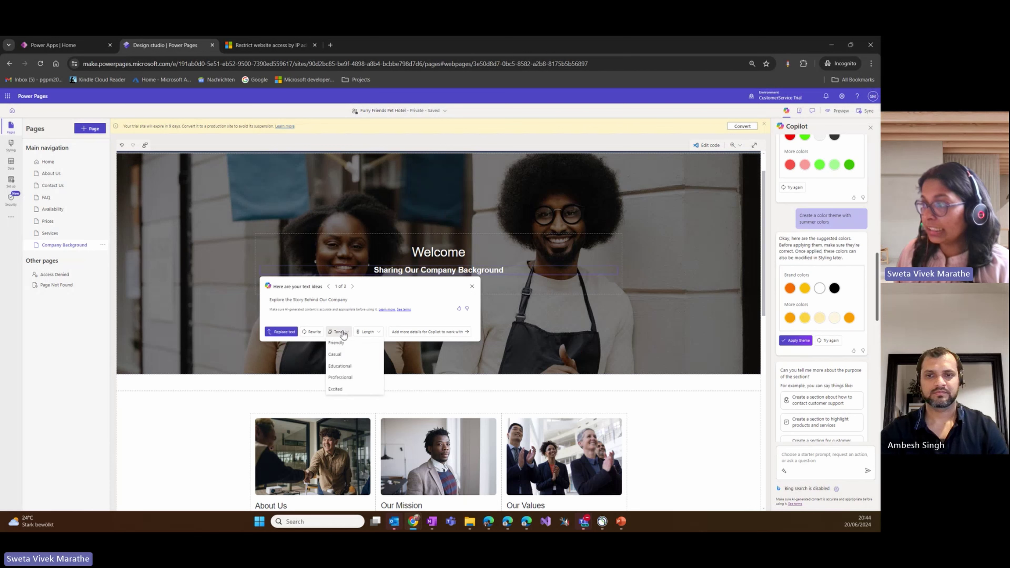
{"action": "left_click", "coordinate": [341, 389]}
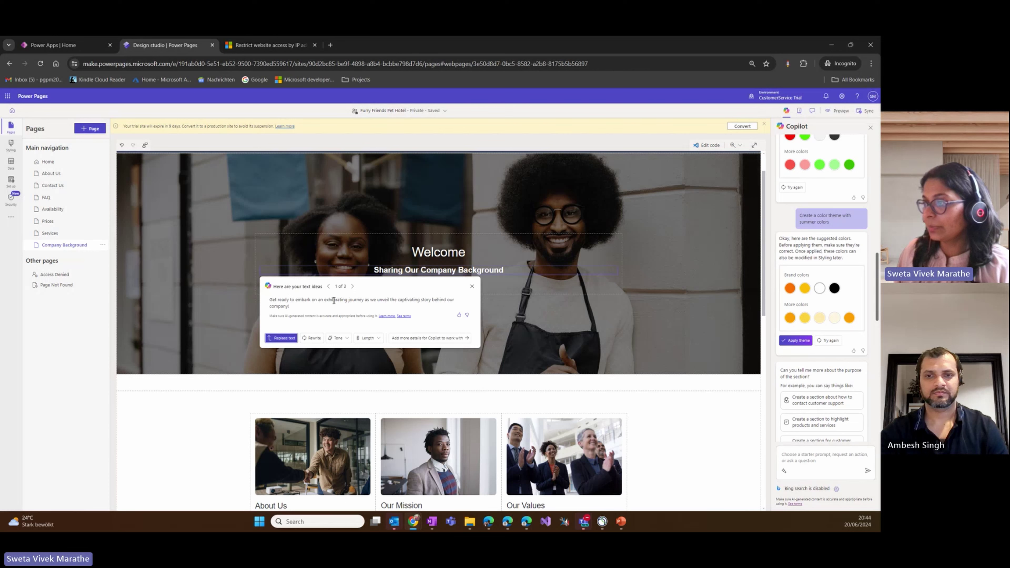
- Make Copilot's suggested subheading shorter and bring up the third text idea
{"action": "left_click_drag", "start_coordinate": [295, 299], "coordinate": [451, 301]}
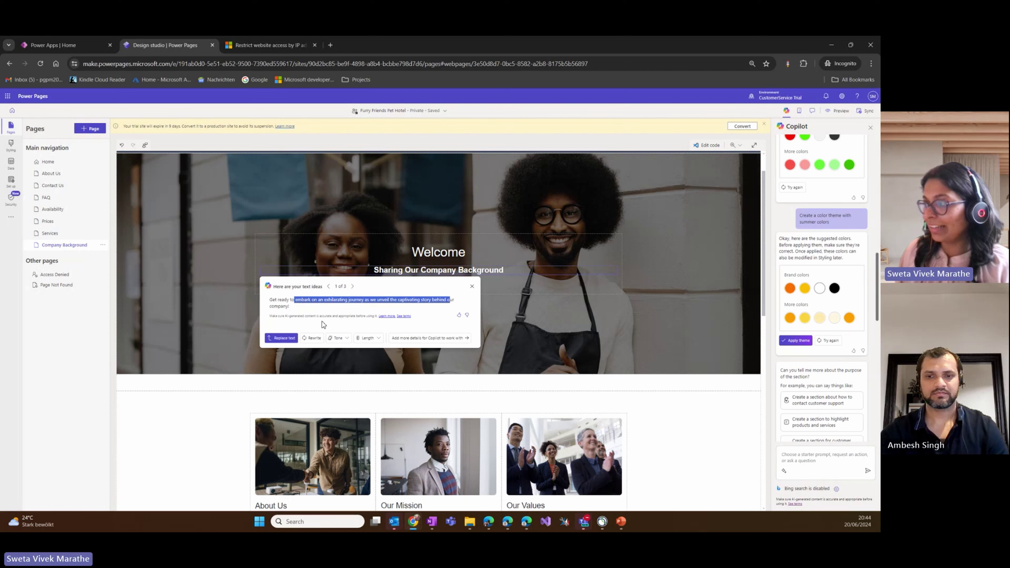
{"action": "left_click", "coordinate": [368, 338]}
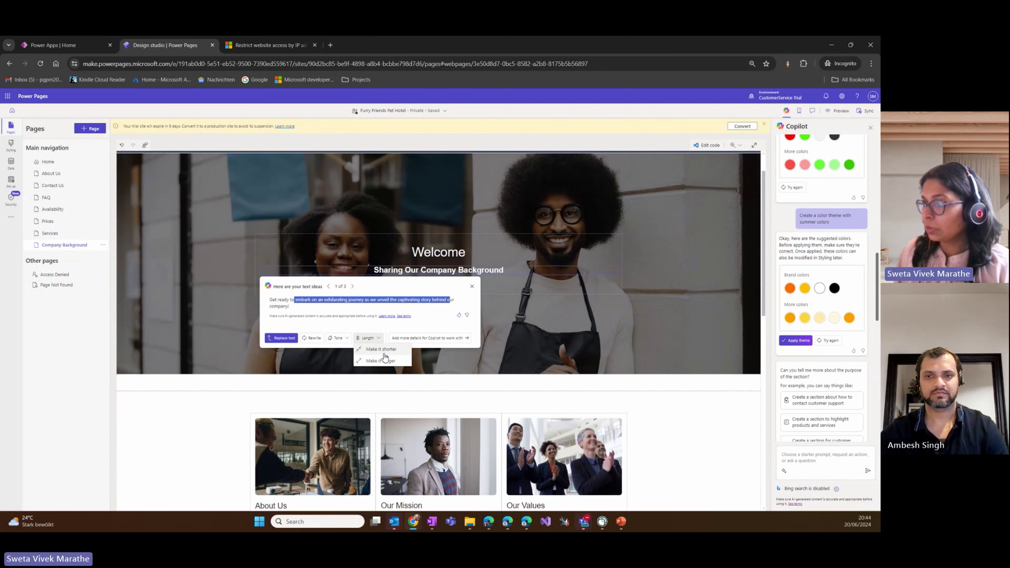
{"action": "left_click", "coordinate": [382, 349]}
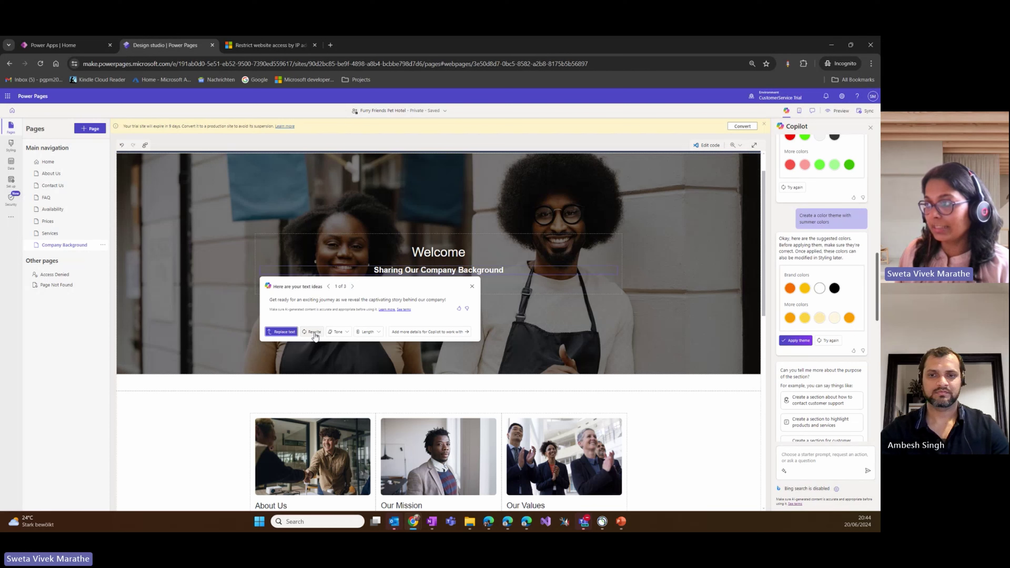
{"action": "left_click", "coordinate": [353, 286]}
{"action": "left_click", "coordinate": [352, 286]}
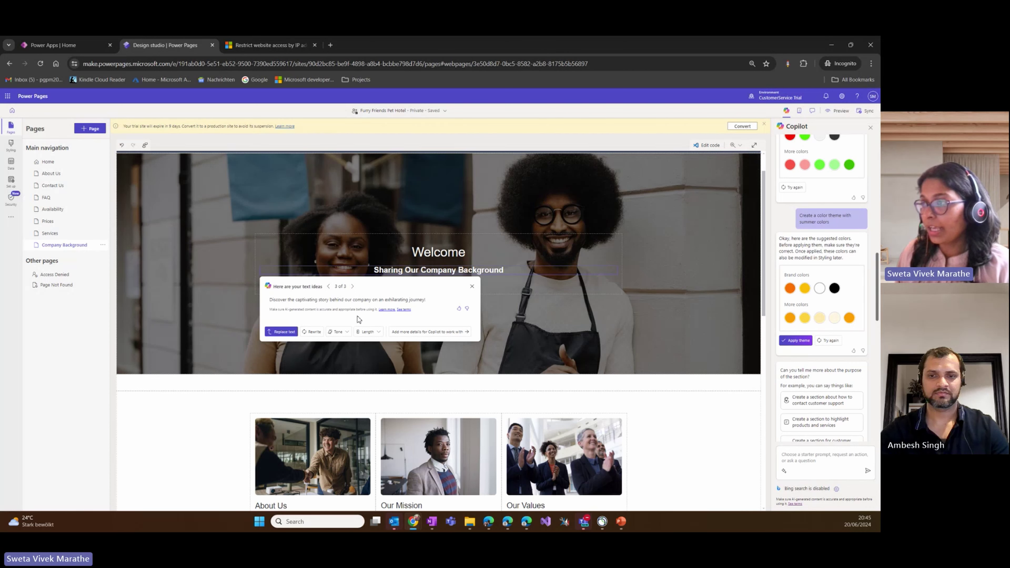
- View the option to add more details for Copilot, and replace the subheading with "Discover the captivating story behind our company on an exhilarating journey!"
{"action": "left_click", "coordinate": [421, 332]}
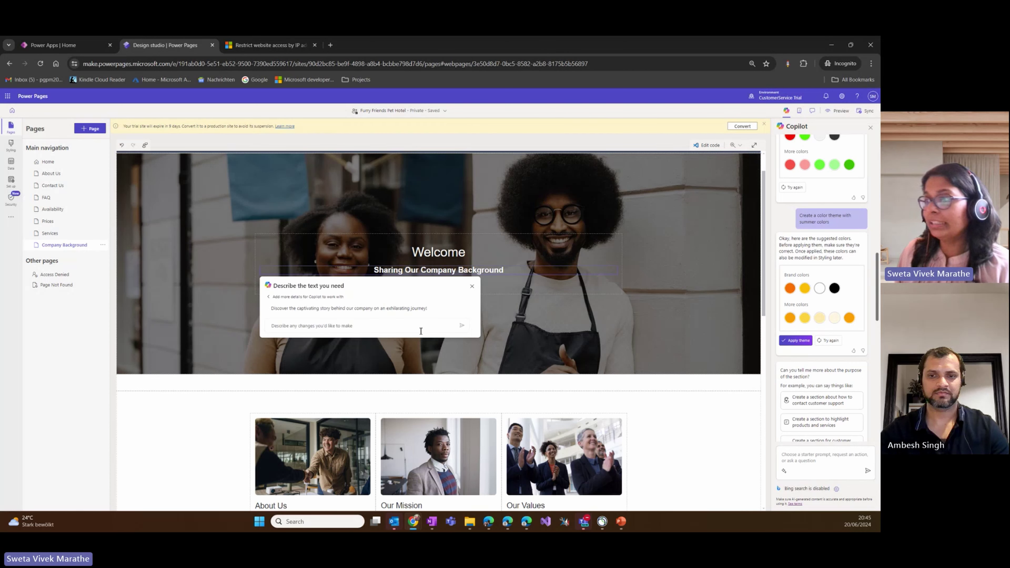
{"action": "left_click", "coordinate": [324, 326]}
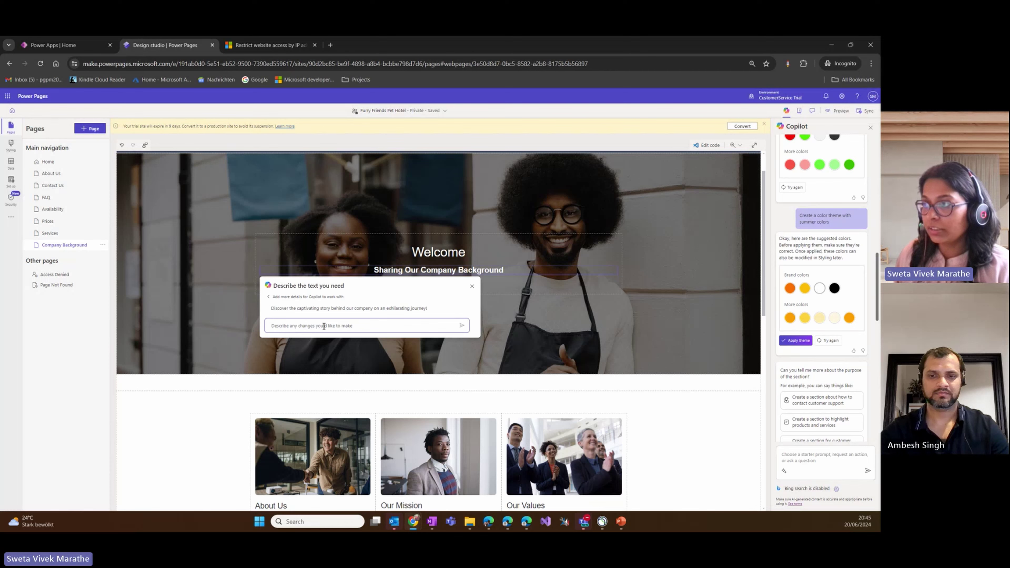
{"action": "left_click", "coordinate": [268, 297]}
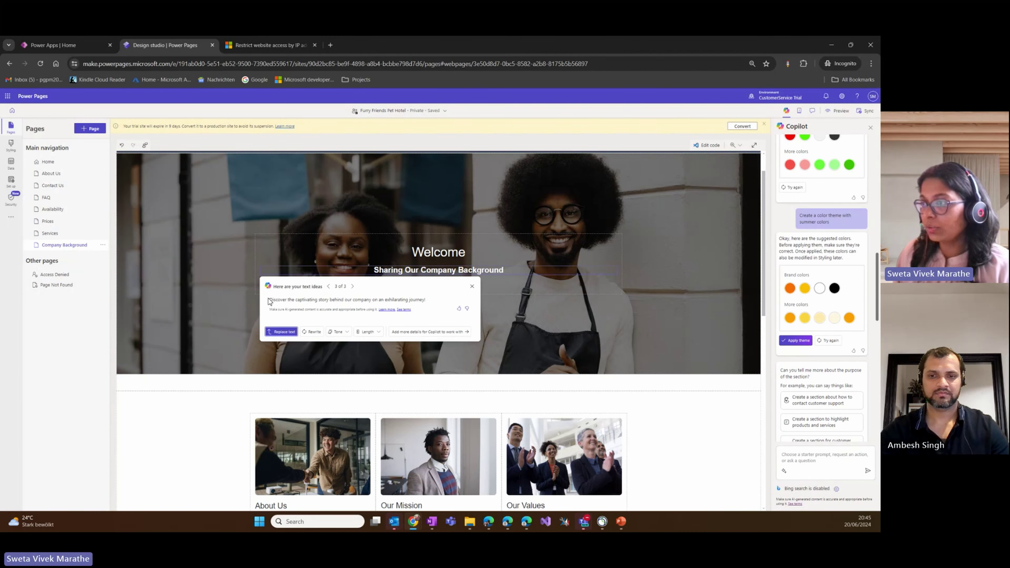
{"action": "left_click", "coordinate": [281, 332]}
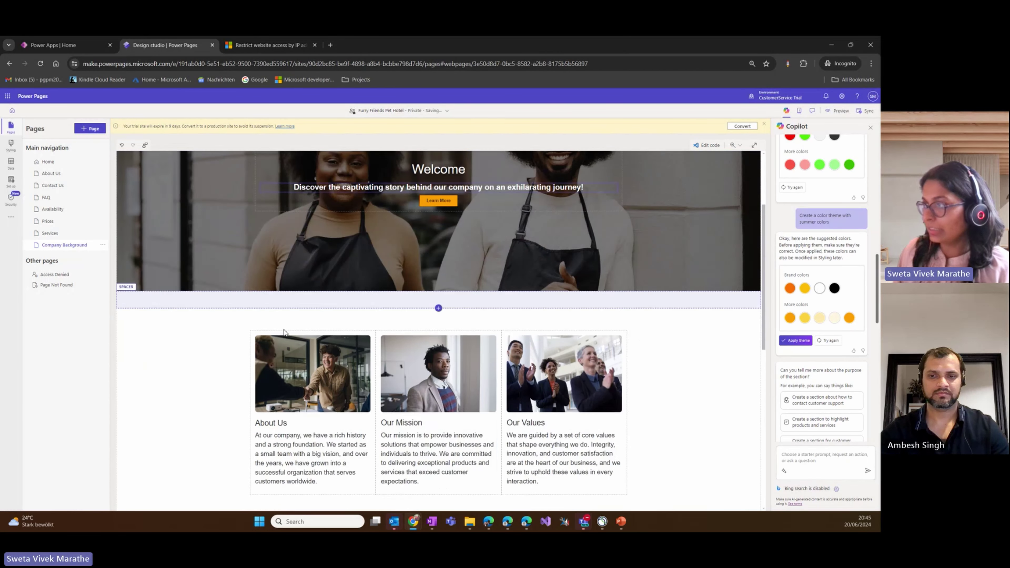
{"action": "scroll", "coordinate": [377, 270], "scroll_direction": "up", "scroll_amount": 2}
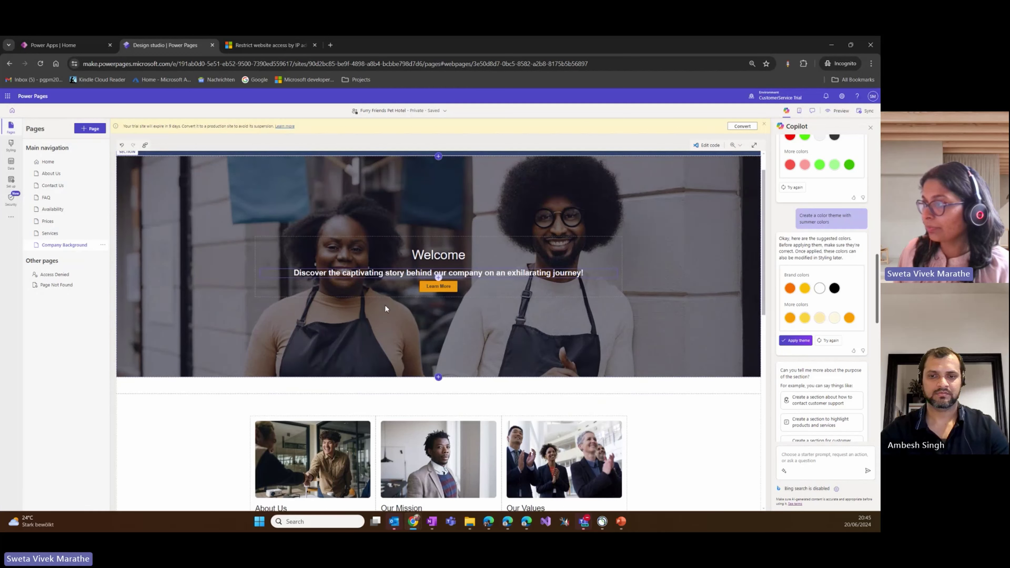
- Add a one-column section above the Welcome banner and place an image component in it
{"action": "left_click", "coordinate": [199, 217]}
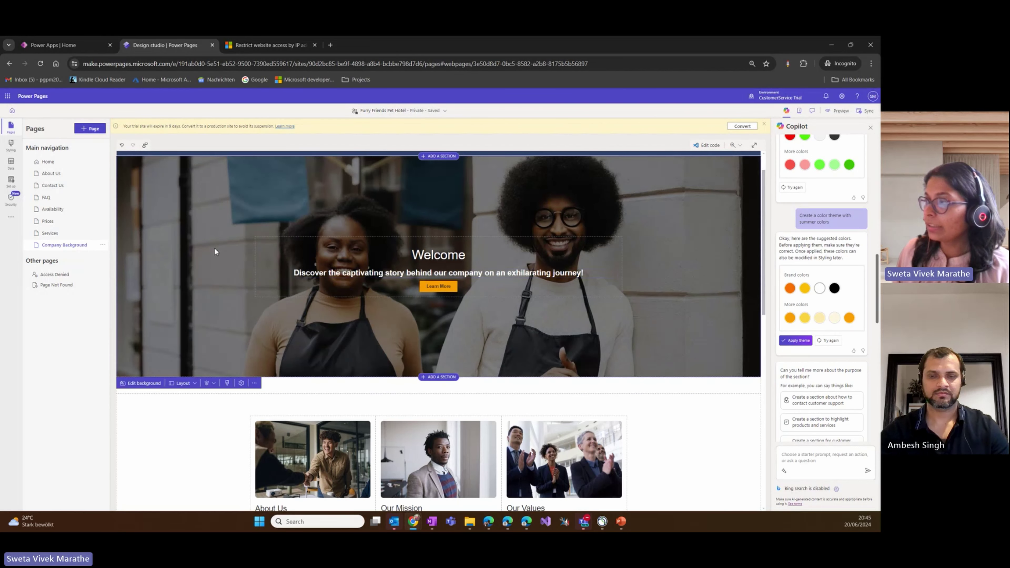
{"action": "left_click", "coordinate": [429, 157]}
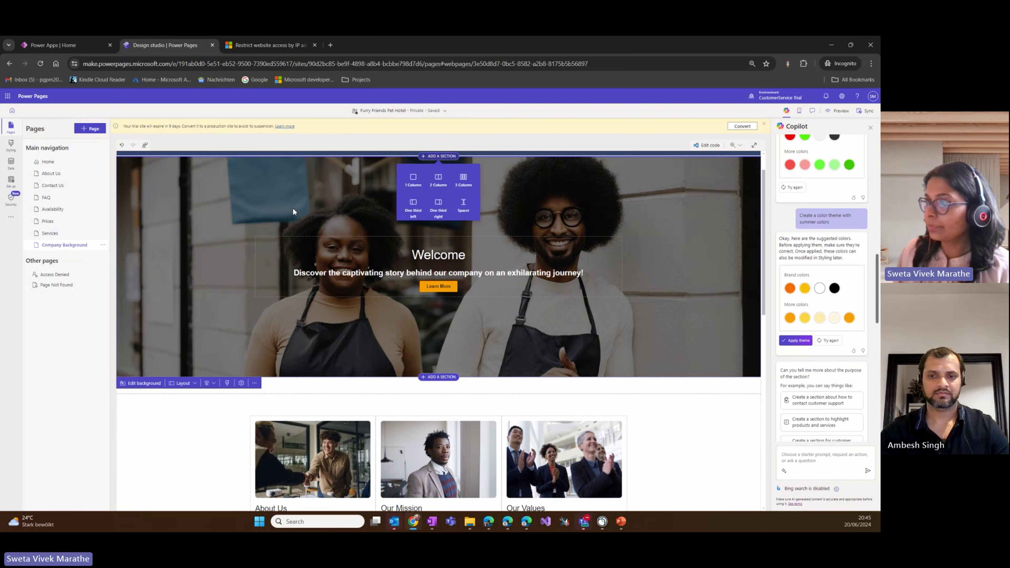
{"action": "left_click", "coordinate": [293, 208]}
{"action": "left_click", "coordinate": [429, 156]}
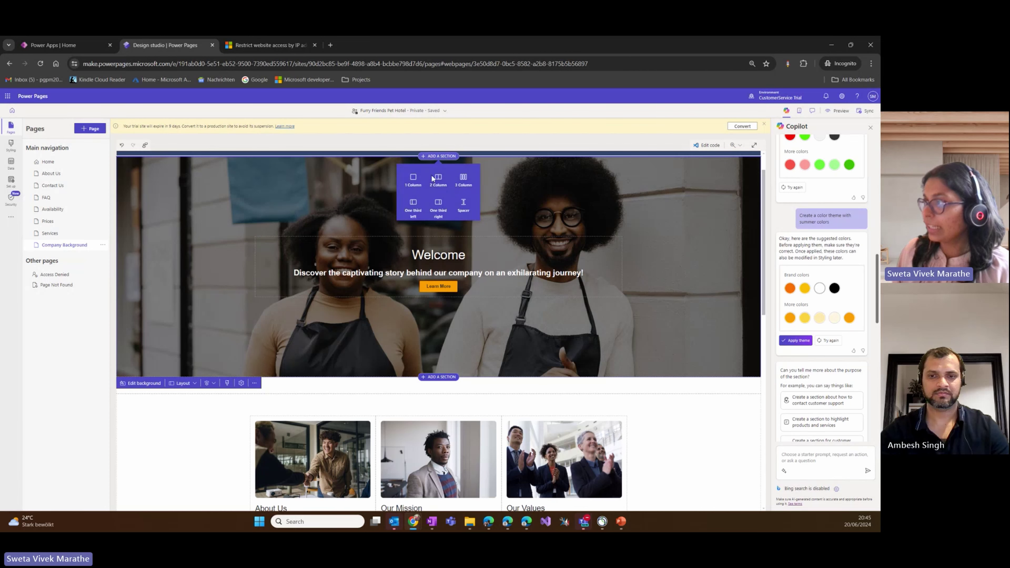
{"action": "left_click", "coordinate": [412, 182]}
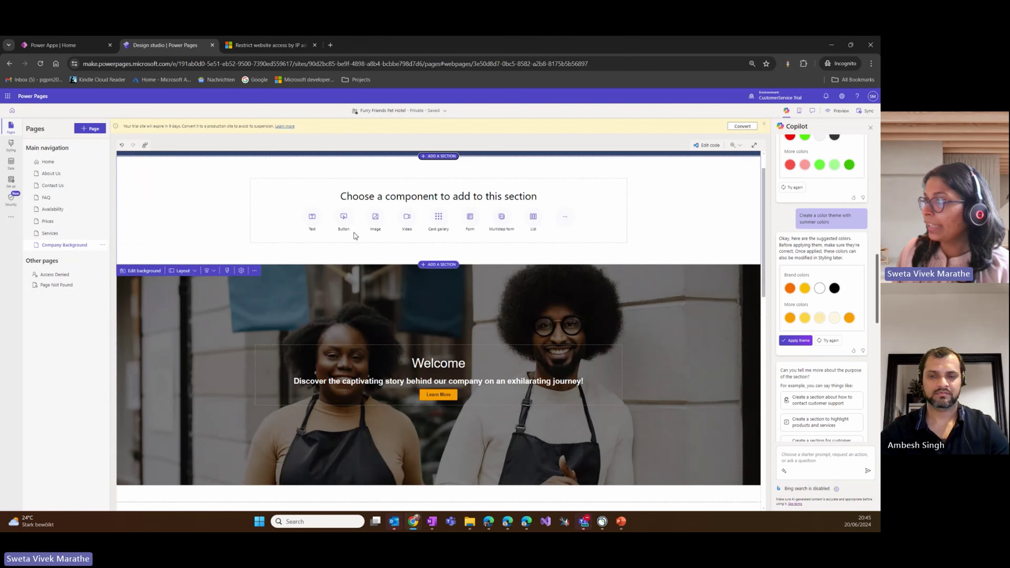
{"action": "left_click", "coordinate": [376, 217]}
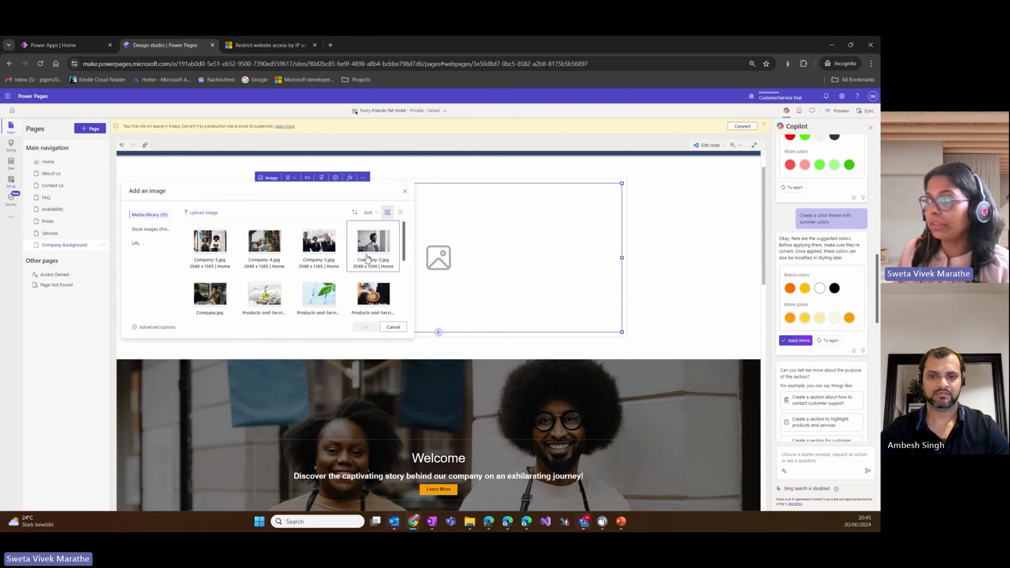
- Search the stock images for "team" and insert the photo of colleagues gathered at a board with sticky notes
{"action": "scroll", "coordinate": [348, 287], "scroll_direction": "down", "scroll_amount": 2}
{"action": "scroll", "coordinate": [318, 287], "scroll_direction": "down", "scroll_amount": 1}
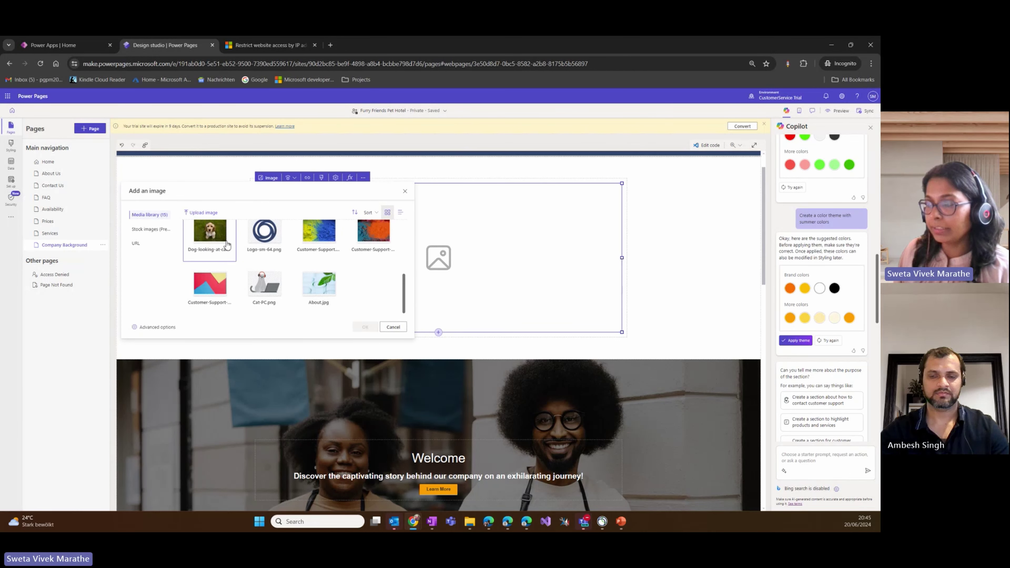
{"action": "left_click", "coordinate": [154, 233]}
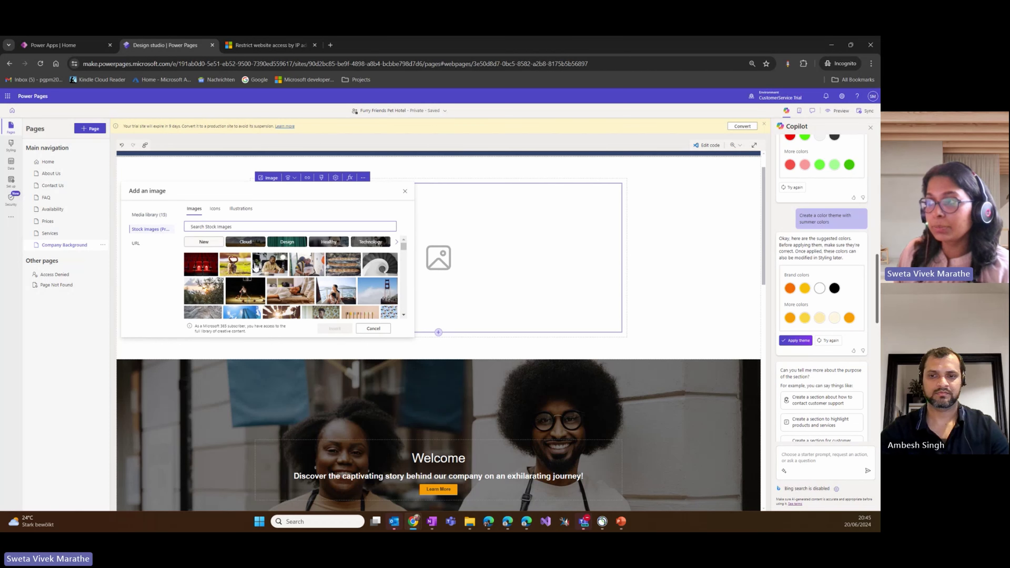
{"action": "scroll", "coordinate": [261, 279], "scroll_direction": "down", "scroll_amount": 5}
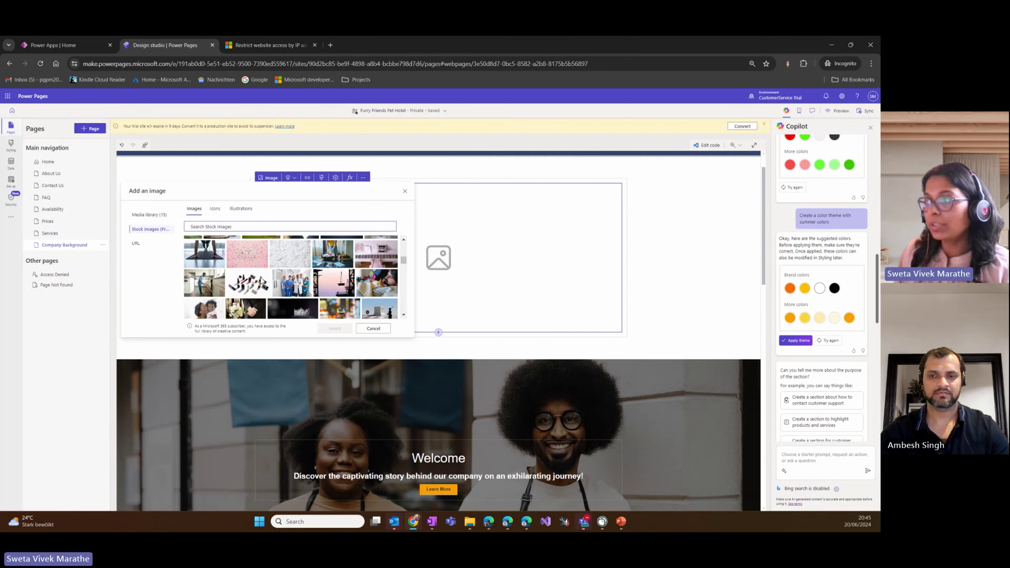
{"action": "scroll", "coordinate": [261, 281], "scroll_direction": "down", "scroll_amount": 8}
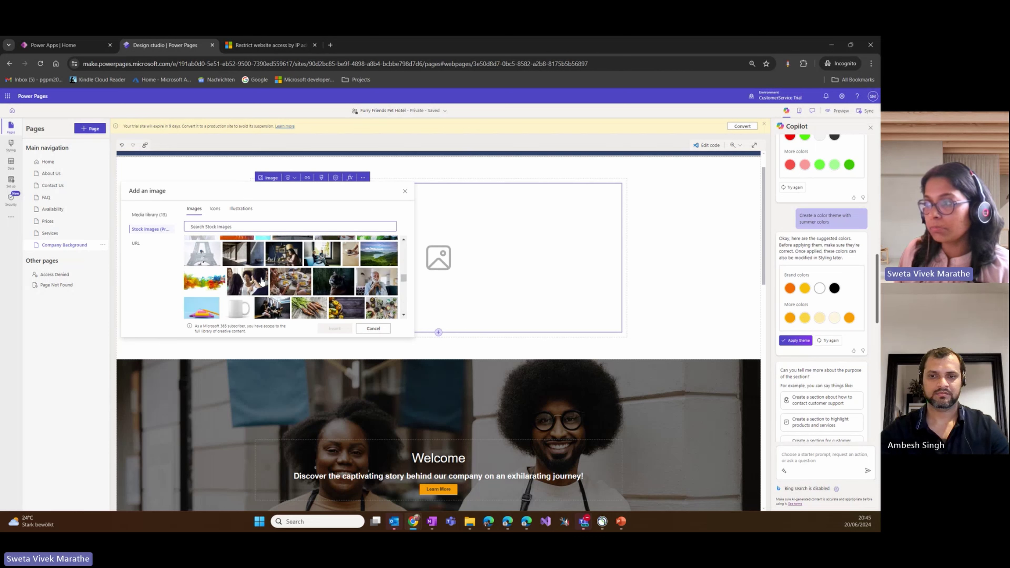
{"action": "scroll", "coordinate": [261, 281], "scroll_direction": "down", "scroll_amount": 6}
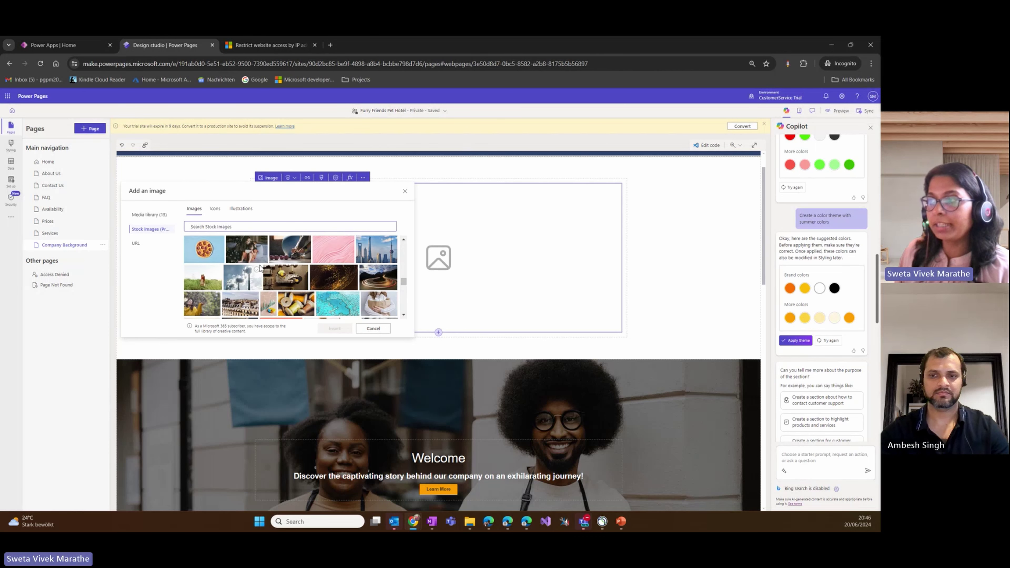
{"action": "left_click", "coordinate": [221, 227]}
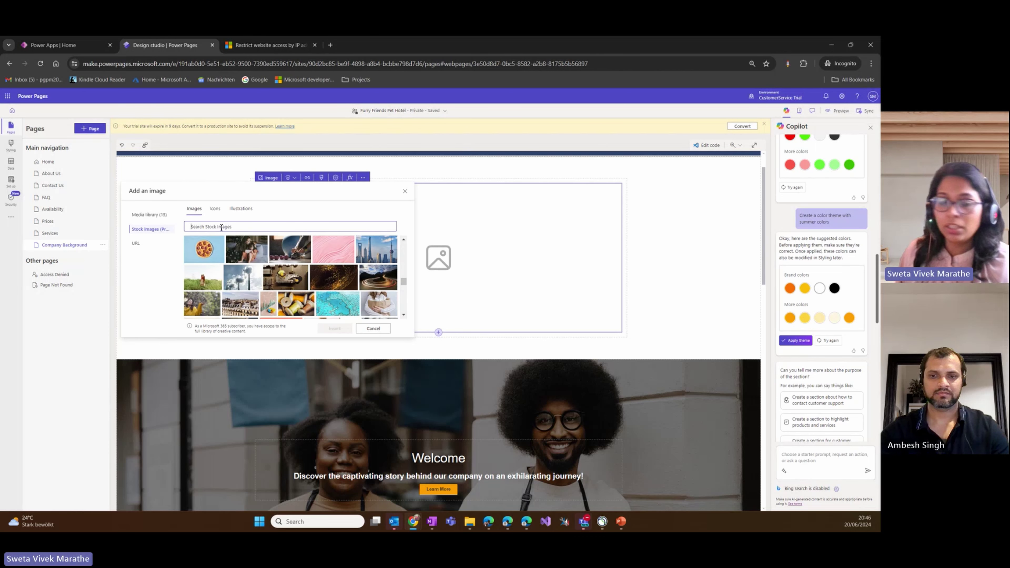
{"action": "type", "text": "team"}
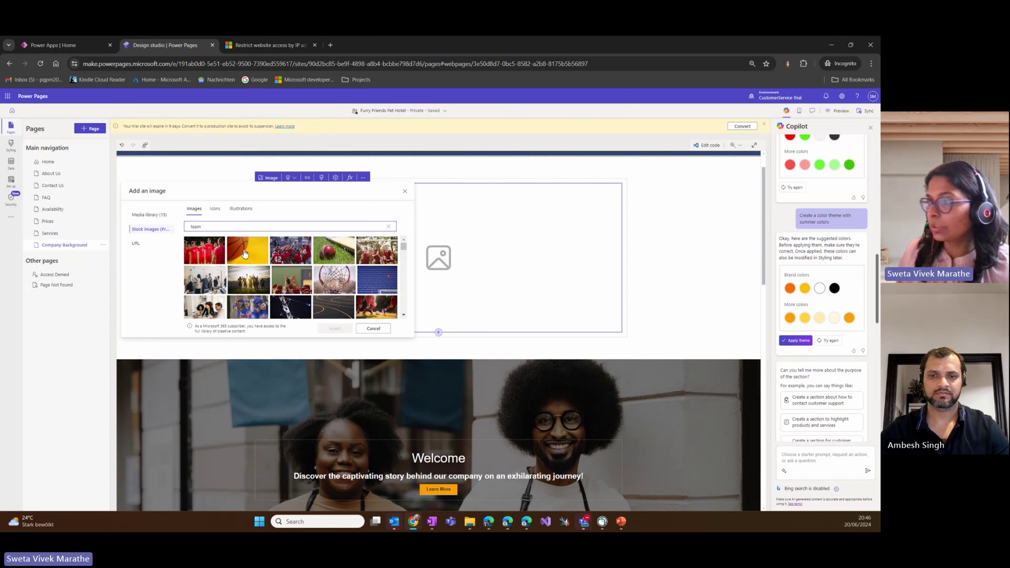
{"action": "left_click", "coordinate": [211, 282]}
{"action": "left_click", "coordinate": [334, 328]}
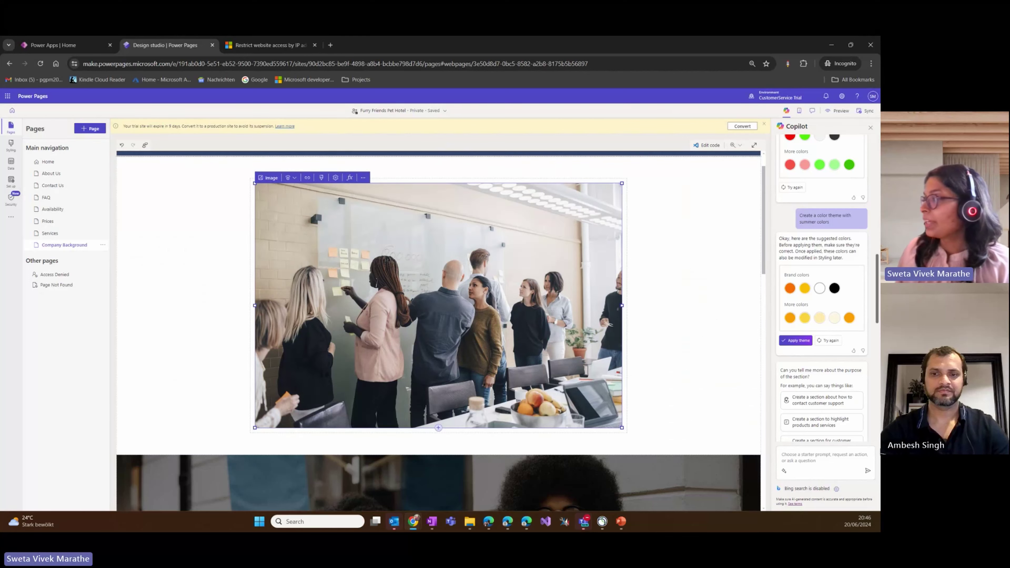
- Ask Copilot for help with data forms and choose its suggestion to describe the form to create
{"action": "scroll", "coordinate": [828, 305], "scroll_direction": "up", "scroll_amount": 10}
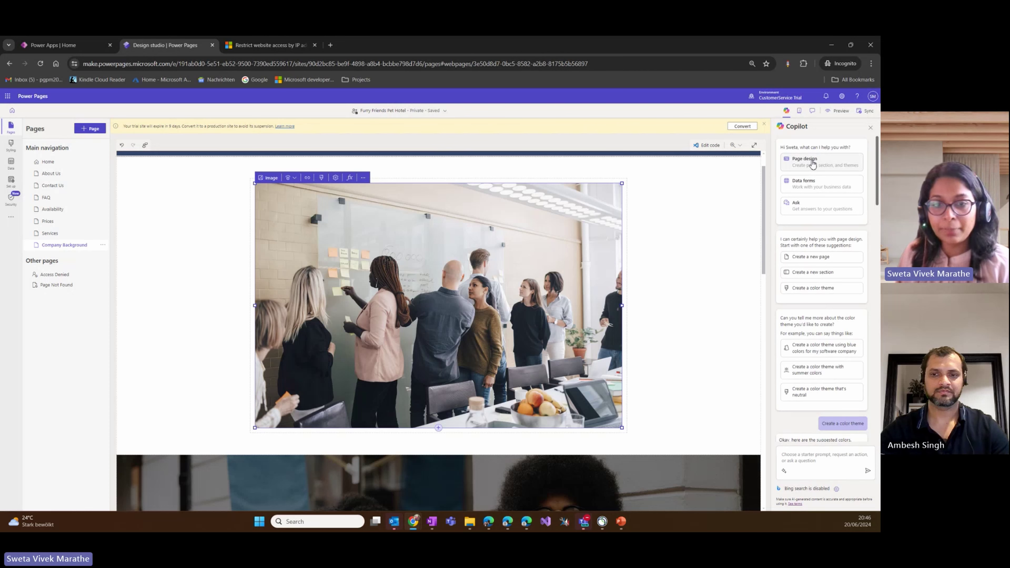
{"action": "left_click", "coordinate": [809, 186]}
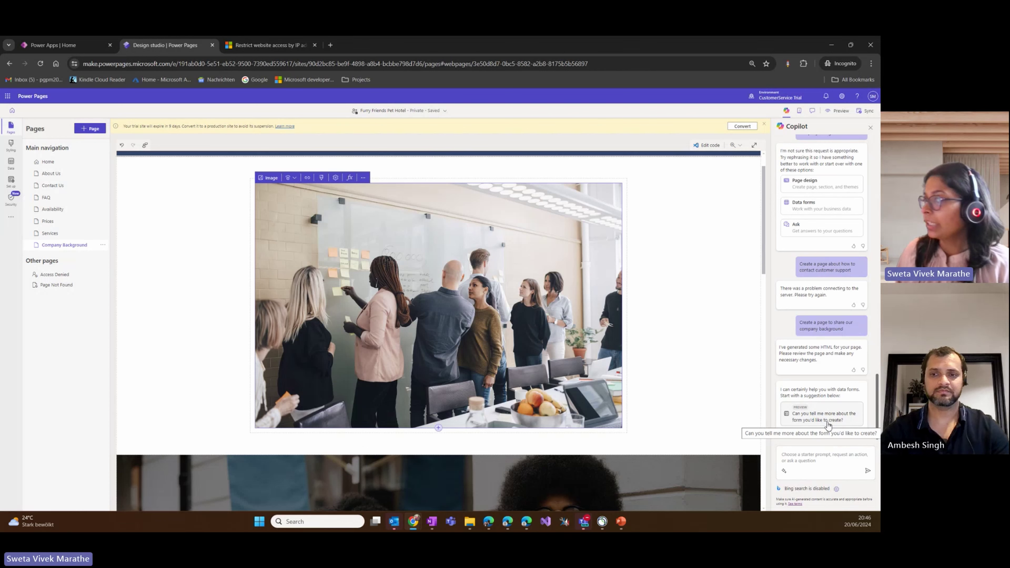
{"action": "left_click", "coordinate": [827, 424]}
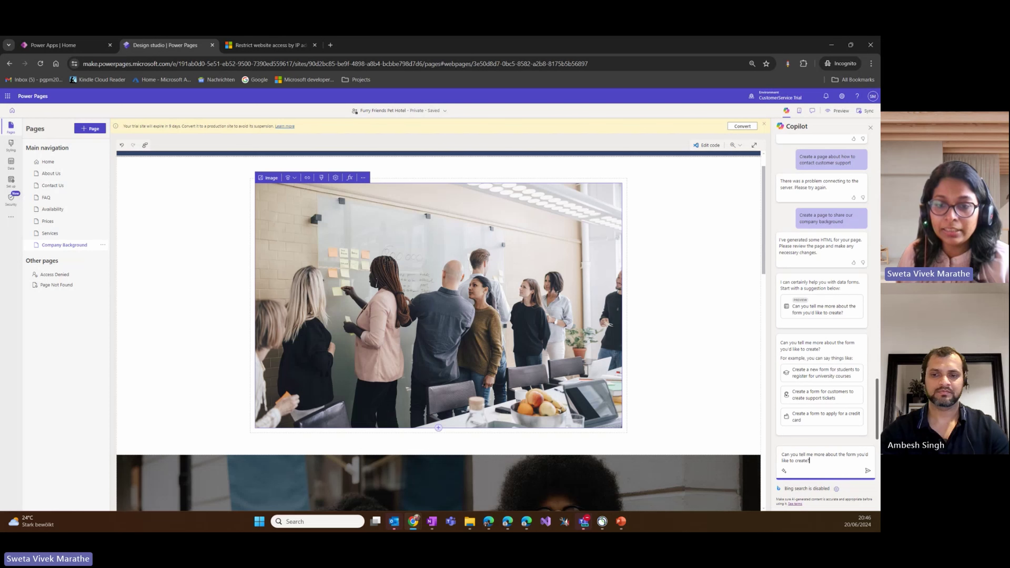
{"action": "key", "text": "alt+Tab"}
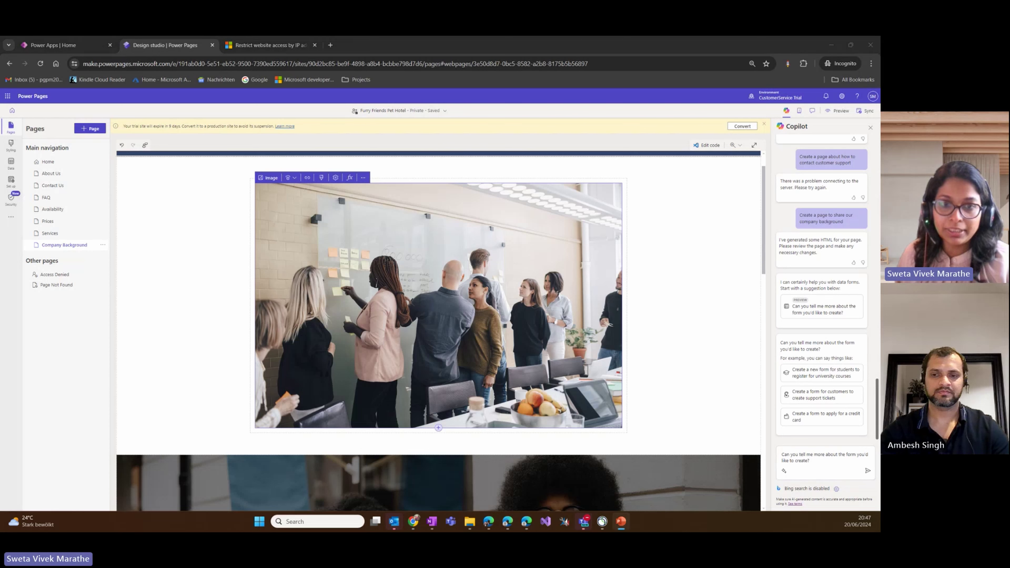
{"action": "key", "text": "alt+Tab"}
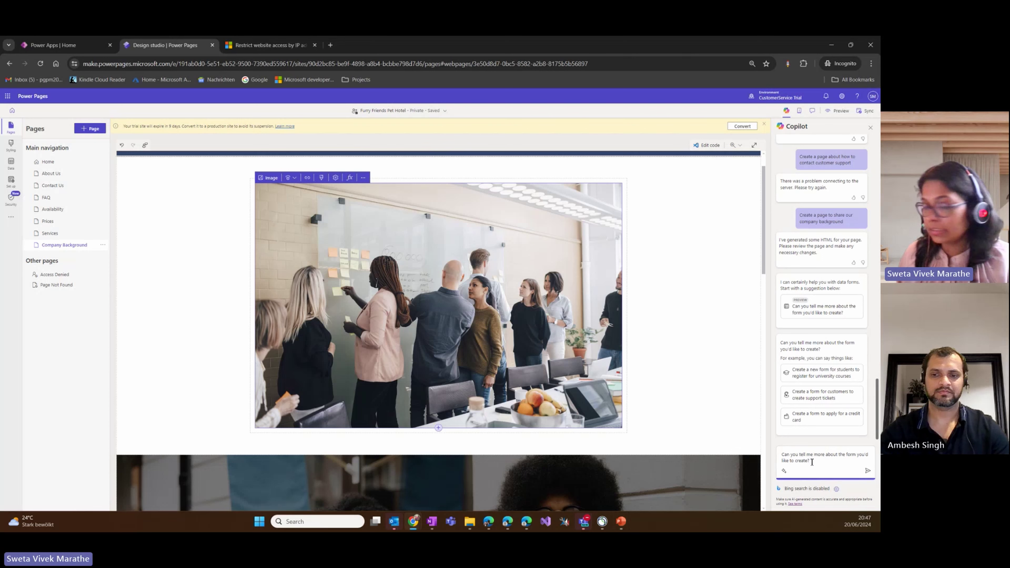
- Ask Copilot for an accommodation booking form collecting first name, last name, email id, start date, end date and type of service, using a new table
{"action": "key", "text": "BackSpace"}
{"action": "key", "text": "BackSpace"}
{"action": "key", "text": "BackSpace"}
{"action": "key", "text": "BackSpace"}
{"action": "key", "text": "BackSpace"}
{"action": "key", "text": "BackSpace"}
{"action": "key", "text": "BackSpace"}
{"action": "key", "text": "BackSpace"}
{"action": "key", "text": "BackSpace"}
{"action": "key", "text": "BackSpace"}
{"action": "key", "text": "BackSpace"}
{"action": "key", "text": "BackSpace"}
{"action": "key", "text": "BackSpace"}
{"action": "key", "text": "BackSpace"}
{"action": "key", "text": "BackSpace"}
{"action": "key", "text": "BackSpace"}
{"action": "key", "text": "BackSpace"}
{"action": "key", "text": "BackSpace"}
{"action": "key", "text": "BackSpace"}
{"action": "key", "text": "BackSpace"}
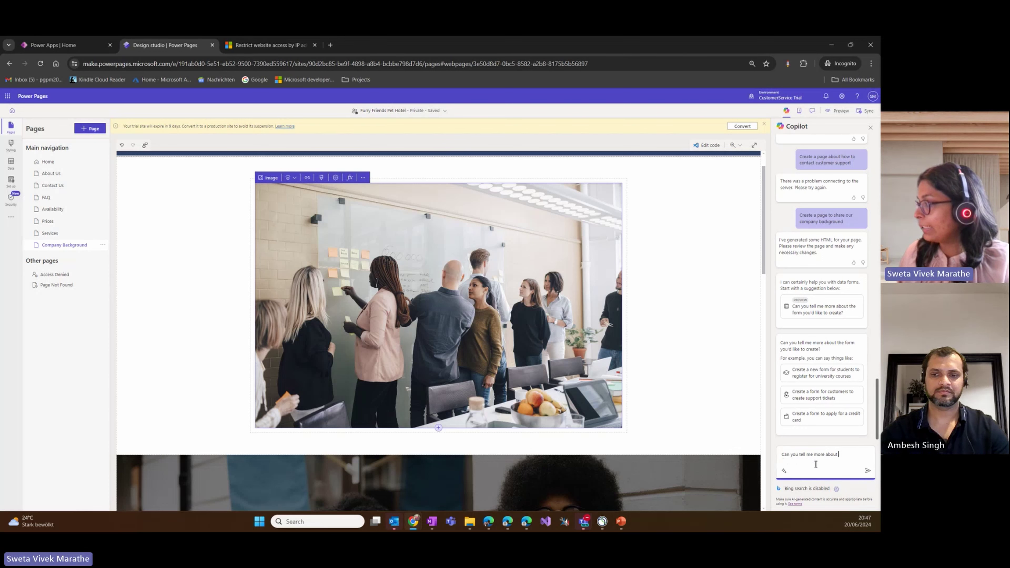
{"action": "key", "text": "BackSpace"}
{"action": "key", "text": "BackSpace"}
{"action": "key", "text": "BackSpace"}
{"action": "key", "text": "BackSpace"}
{"action": "key", "text": "BackSpace"}
{"action": "key", "text": "BackSpace"}
{"action": "key", "text": "BackSpace"}
{"action": "key", "text": "BackSpace"}
{"action": "key", "text": "BackSpace"}
{"action": "key", "text": "BackSpace"}
{"action": "key", "text": "BackSpace"}
{"action": "type", "text": "Create a Booking form for the customers to Book accommodation with us. The customers should provide their first name, last name, email id and start date, end date and type of issue"}
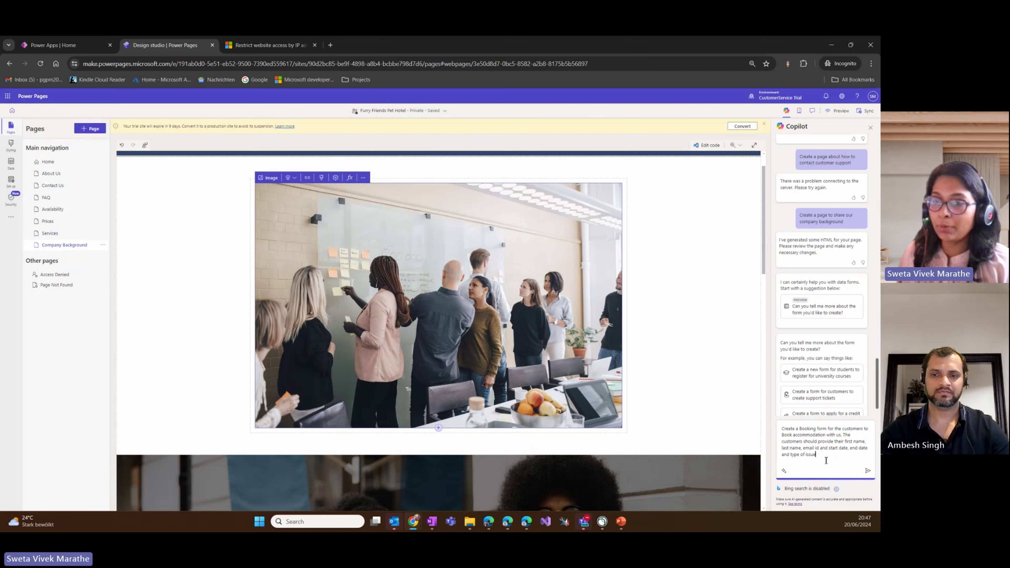
{"action": "key", "text": "Return"}
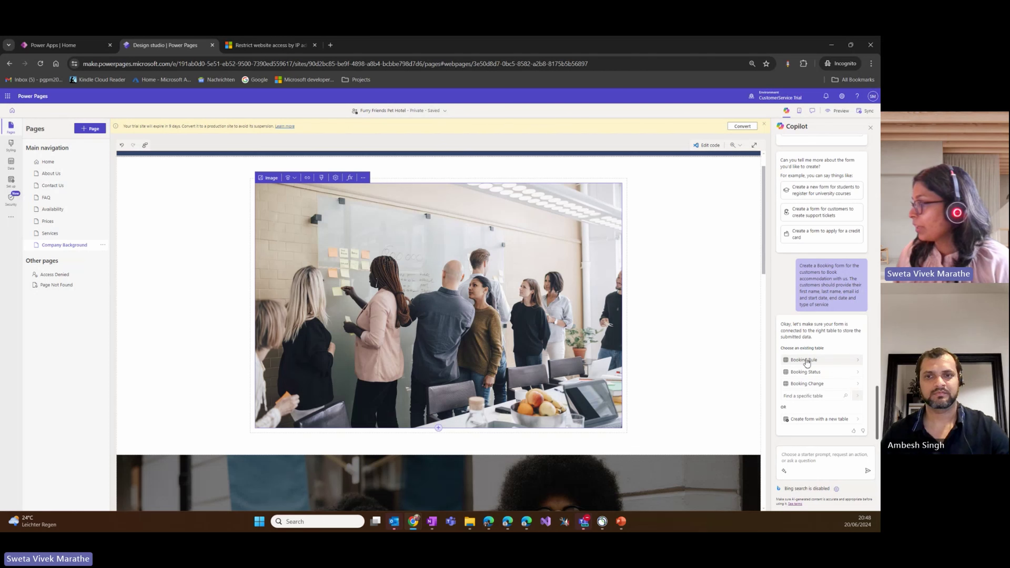
{"action": "left_click", "coordinate": [809, 421]}
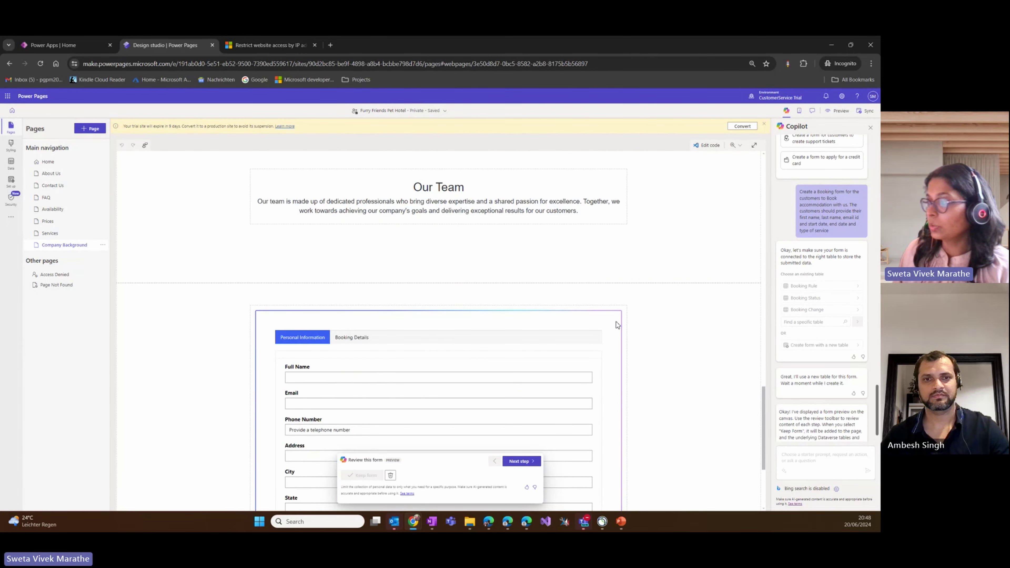
- Review the Personal Information and Booking Details steps of the generated form, keep the form on the page and select it
{"action": "scroll", "coordinate": [616, 322], "scroll_direction": "down", "scroll_amount": 3}
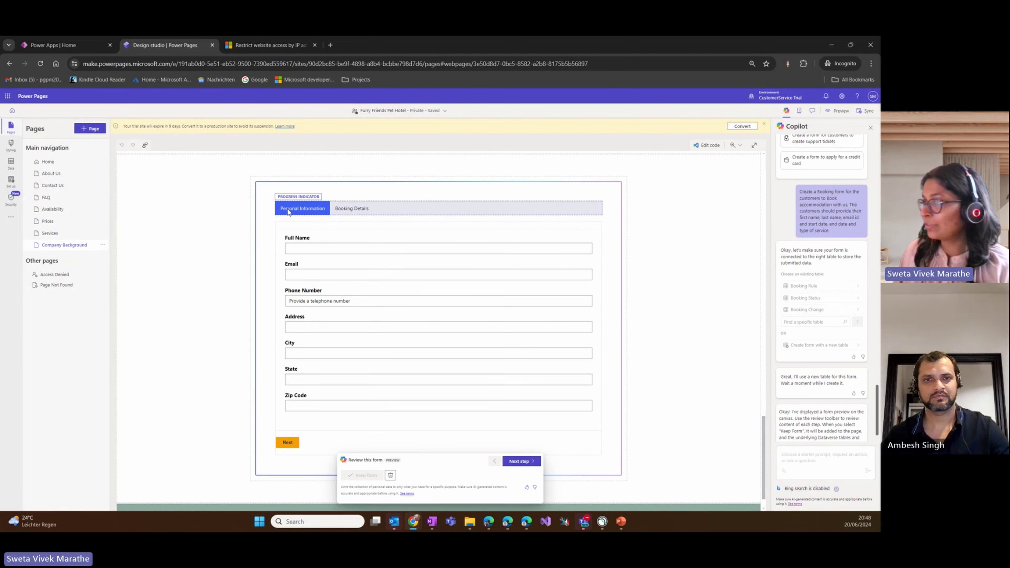
{"action": "left_click", "coordinate": [350, 209]}
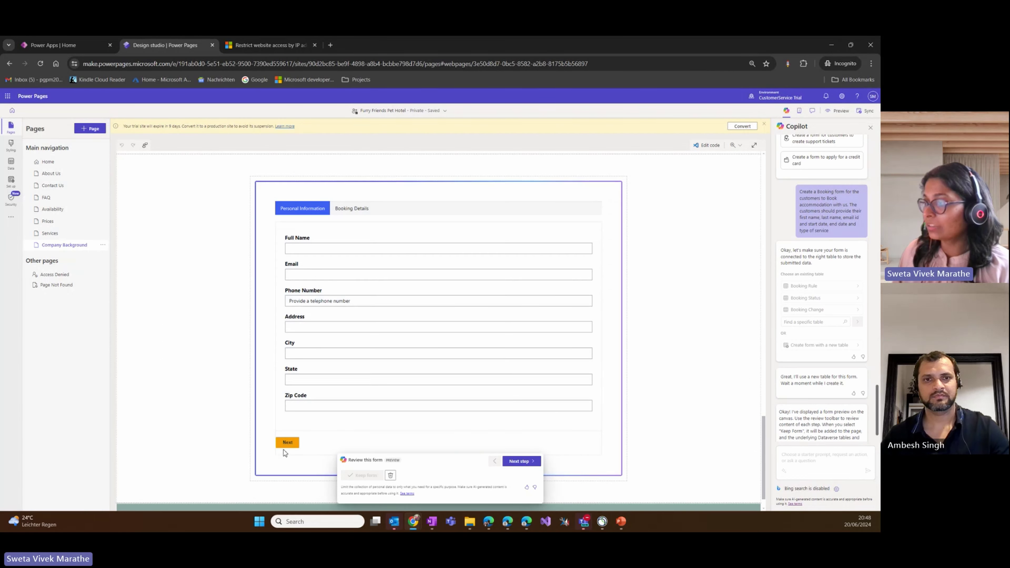
{"action": "scroll", "coordinate": [305, 441], "scroll_direction": "down", "scroll_amount": 1}
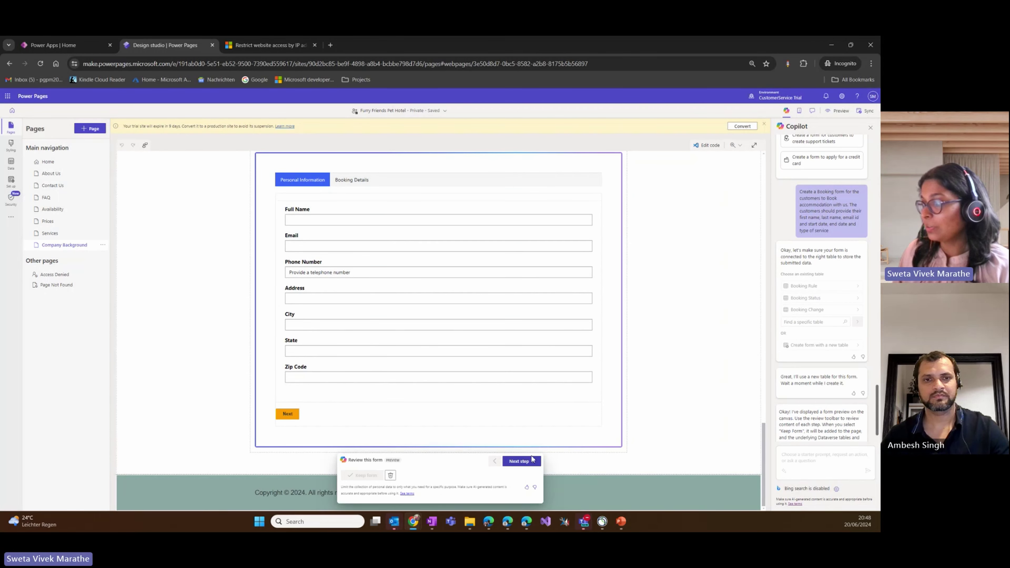
{"action": "left_click", "coordinate": [519, 461]}
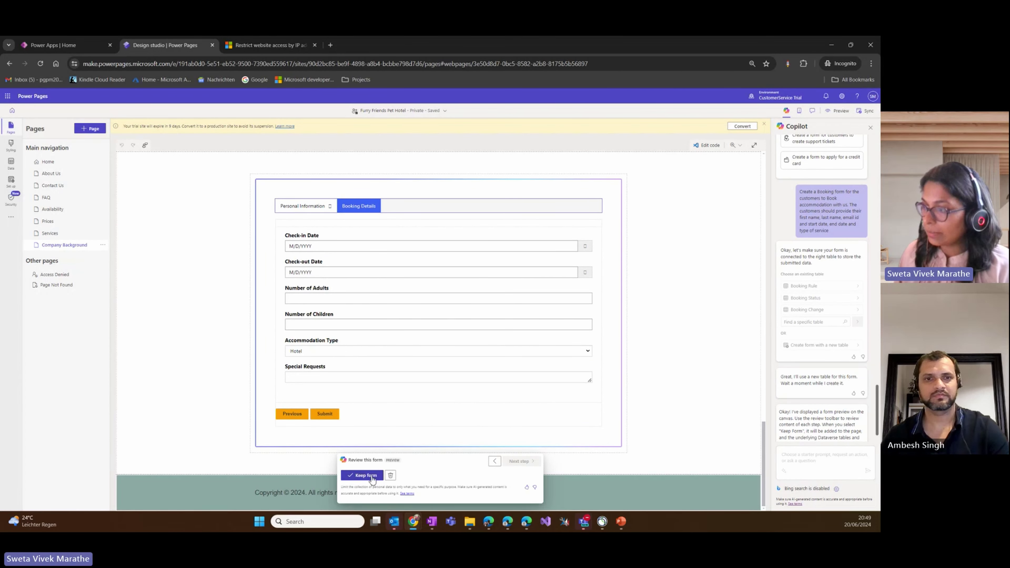
{"action": "left_click", "coordinate": [363, 475]}
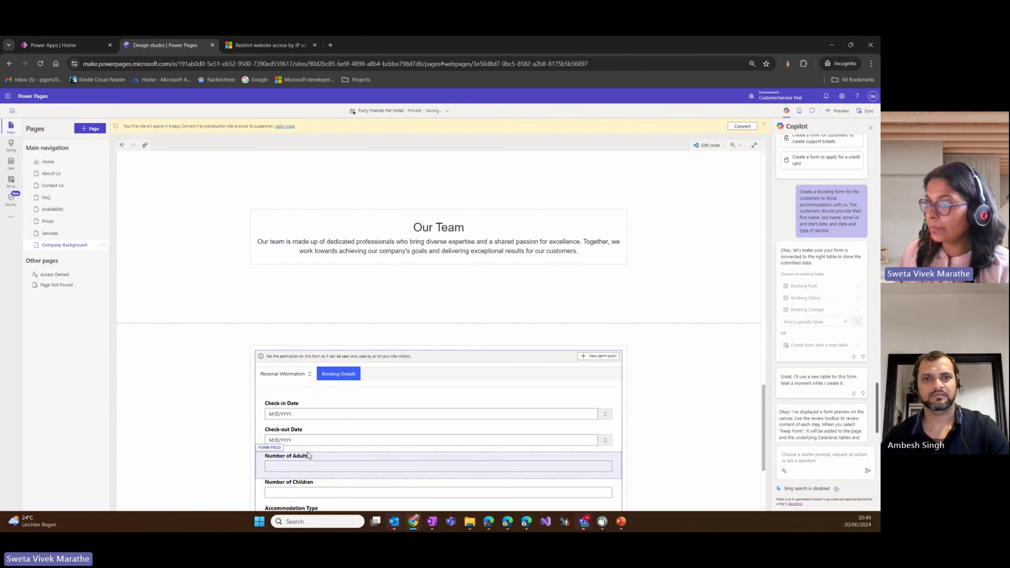
{"action": "scroll", "coordinate": [200, 363], "scroll_direction": "down", "scroll_amount": 3}
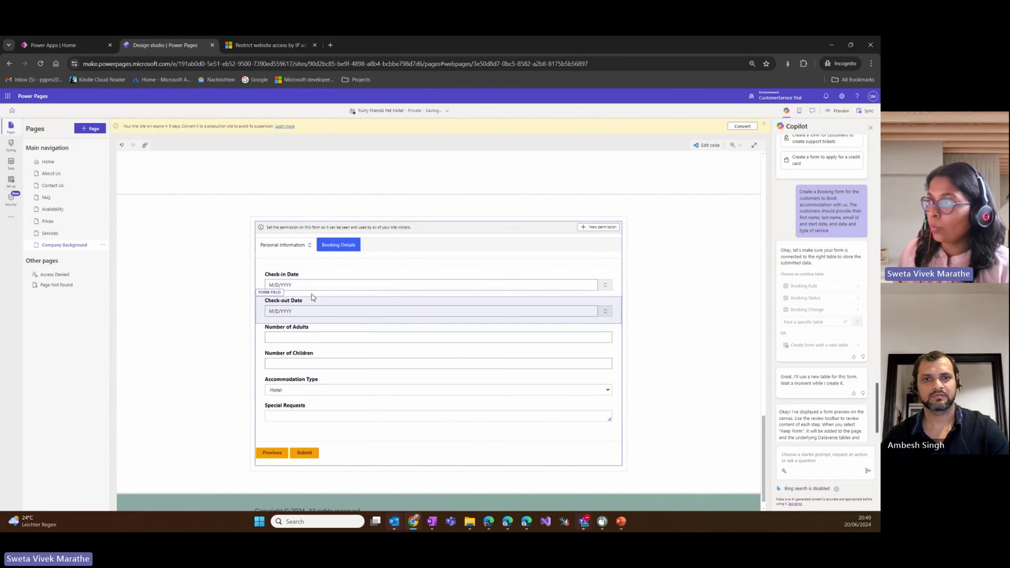
{"action": "left_click", "coordinate": [254, 290]}
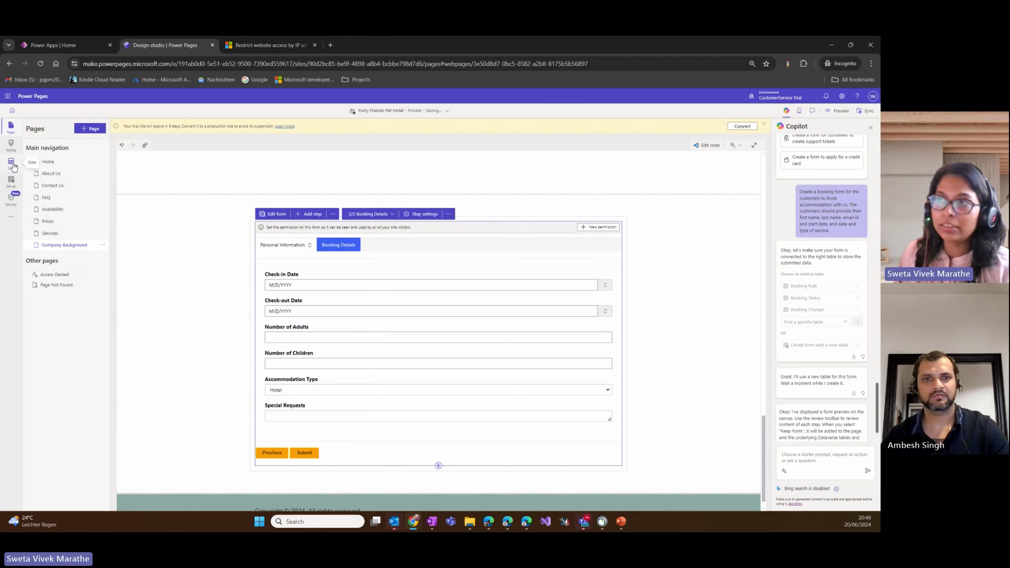
- Examine the site's tables in the Data workspace and the available columns of the Copilot Contact table without changing them
{"action": "left_click", "coordinate": [11, 163]}
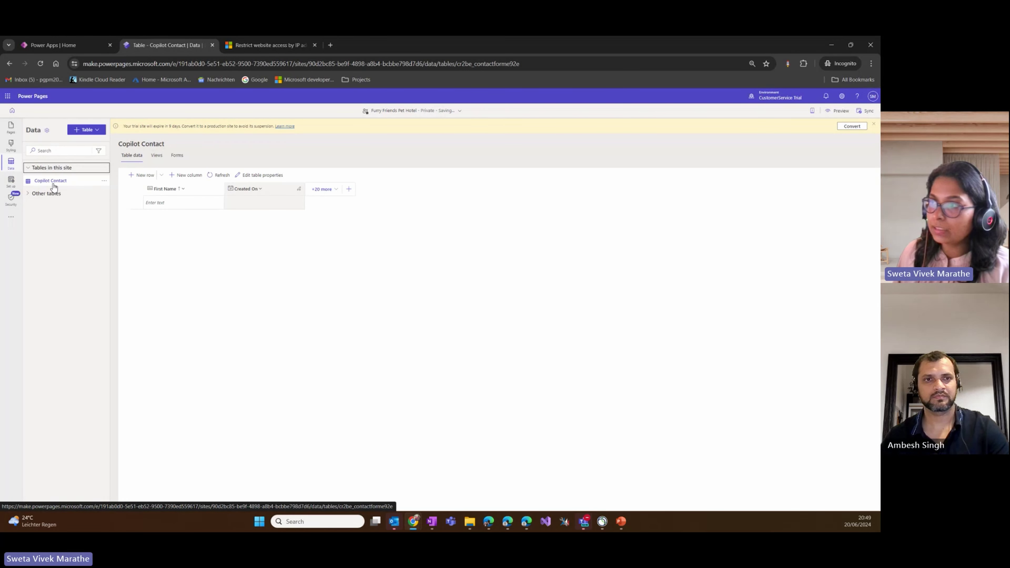
{"action": "left_click", "coordinate": [29, 169]}
{"action": "left_click", "coordinate": [31, 170]}
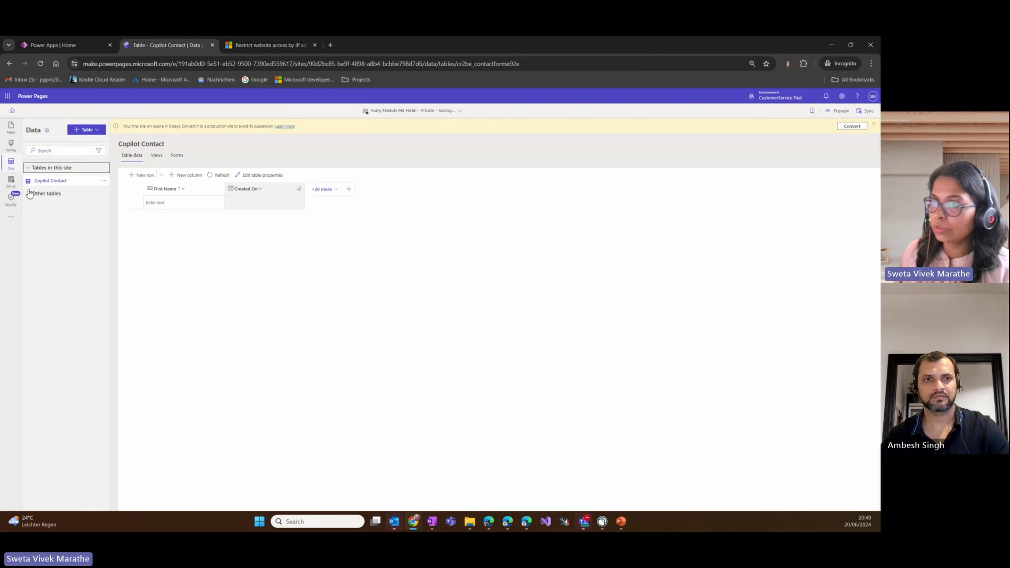
{"action": "left_click", "coordinate": [36, 194]}
{"action": "left_click", "coordinate": [31, 170]}
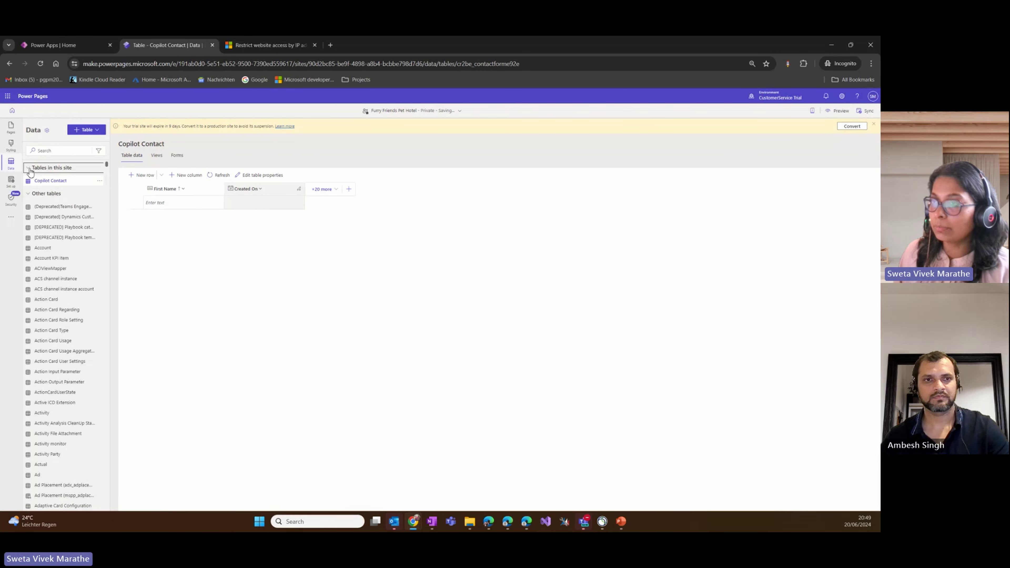
{"action": "left_click", "coordinate": [30, 170]}
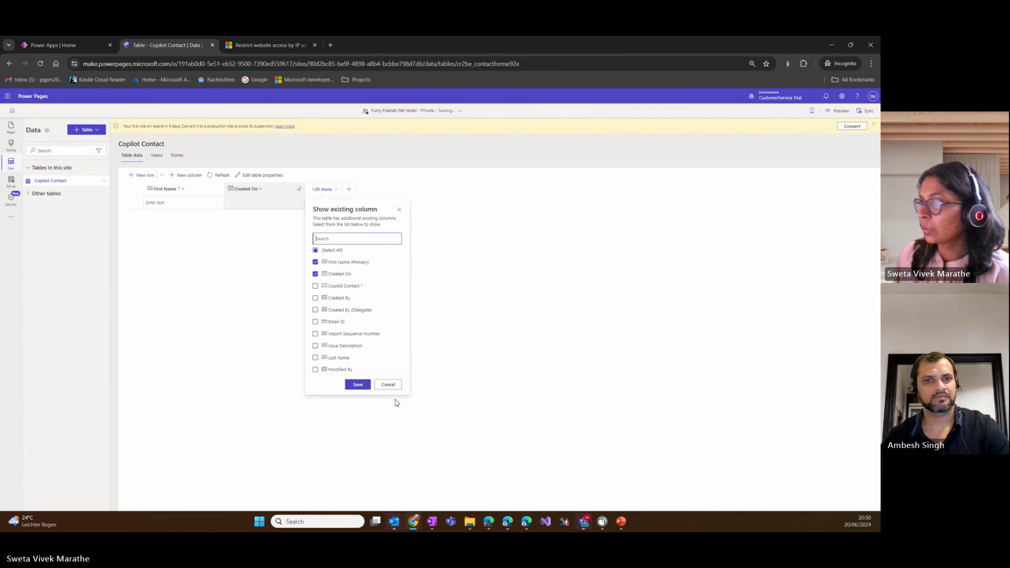
{"action": "left_click", "coordinate": [387, 385]}
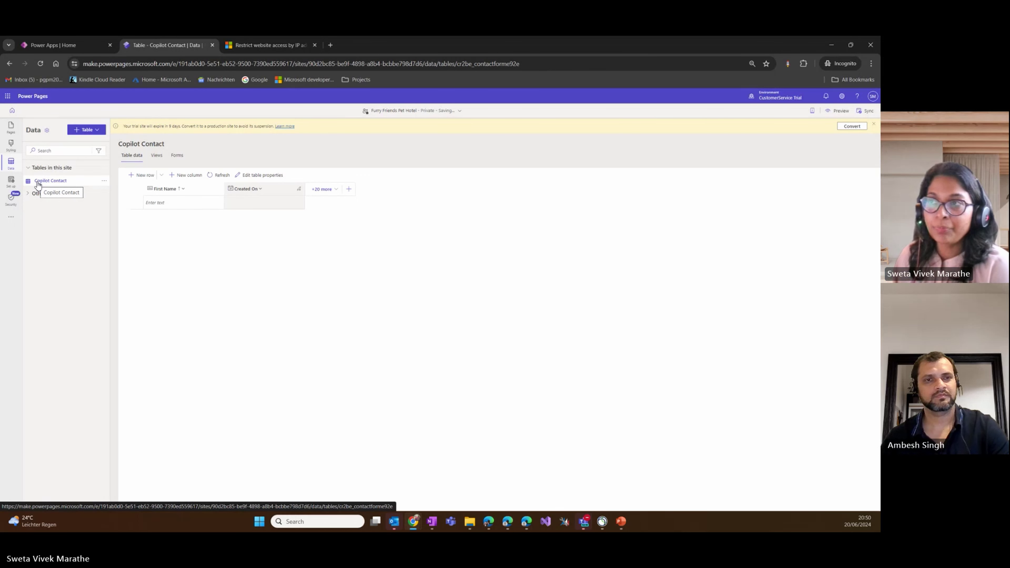
- Return to the site's pages and ask Copilot "Where can I edit the code of my site?", allowing Bing search for just this question
{"action": "left_click", "coordinate": [11, 126]}
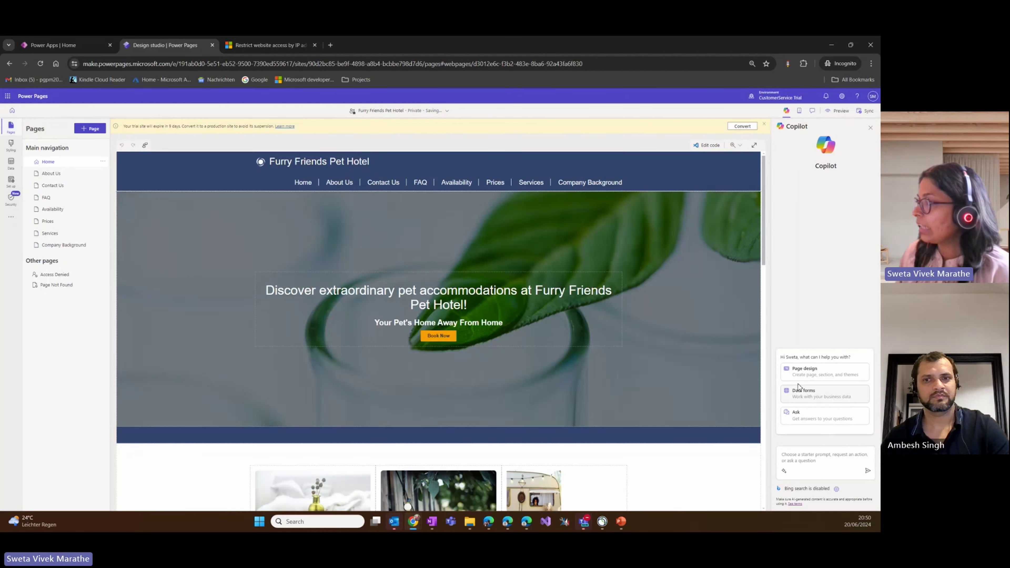
{"action": "left_click", "coordinate": [818, 417]}
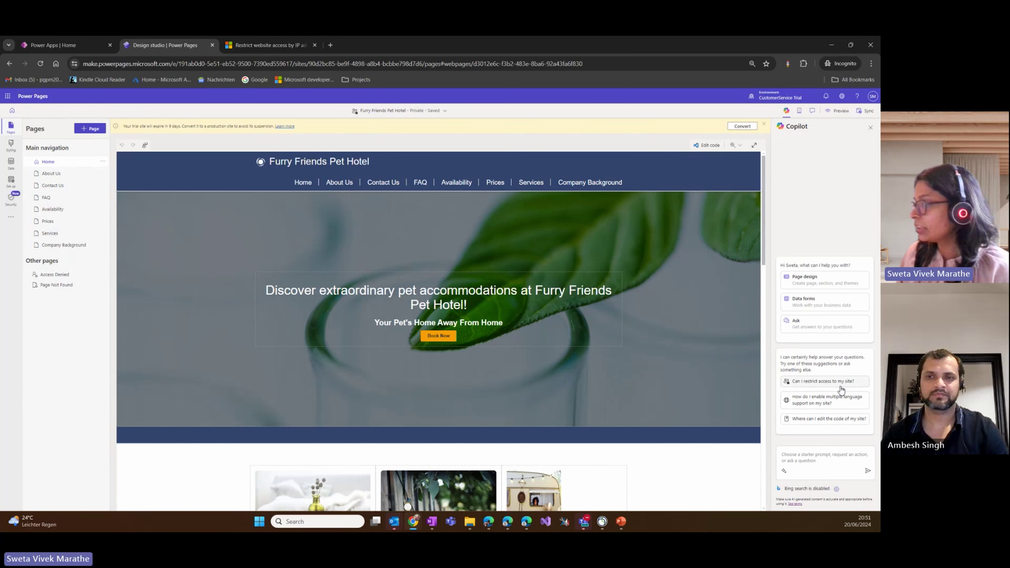
{"action": "left_click", "coordinate": [807, 422]}
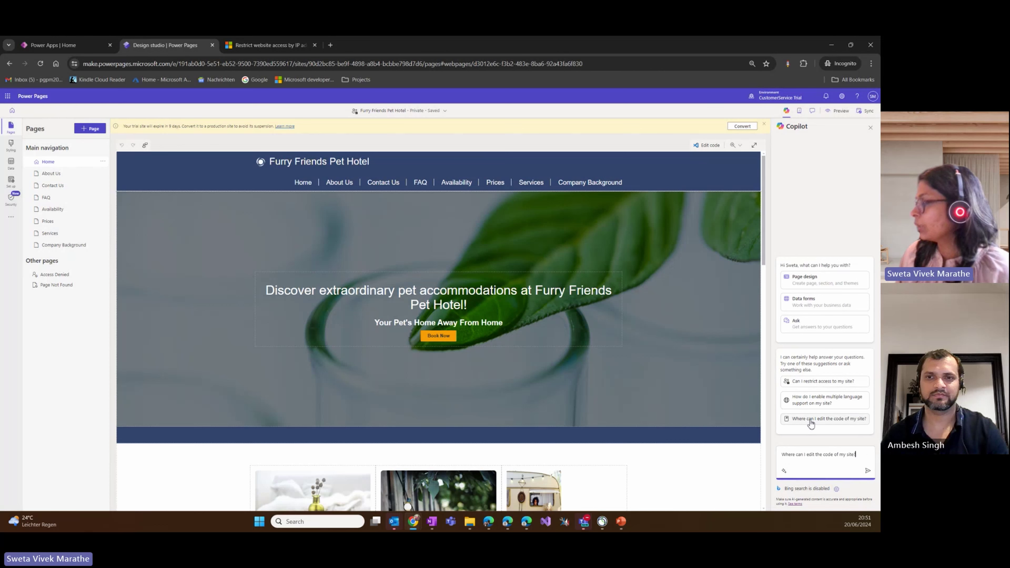
{"action": "left_click", "coordinate": [868, 471]}
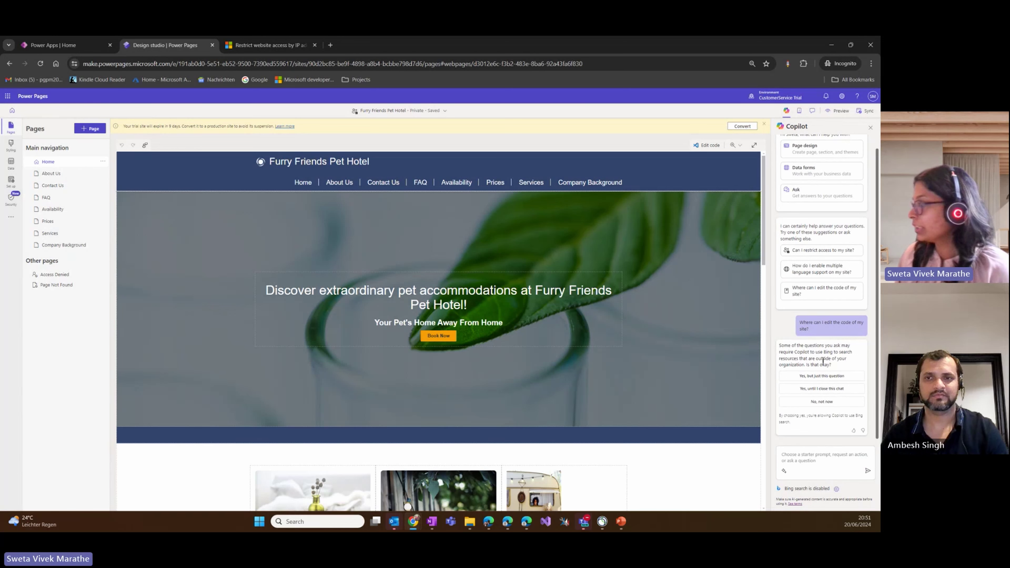
{"action": "left_click_drag", "start_coordinate": [817, 354], "coordinate": [845, 359]}
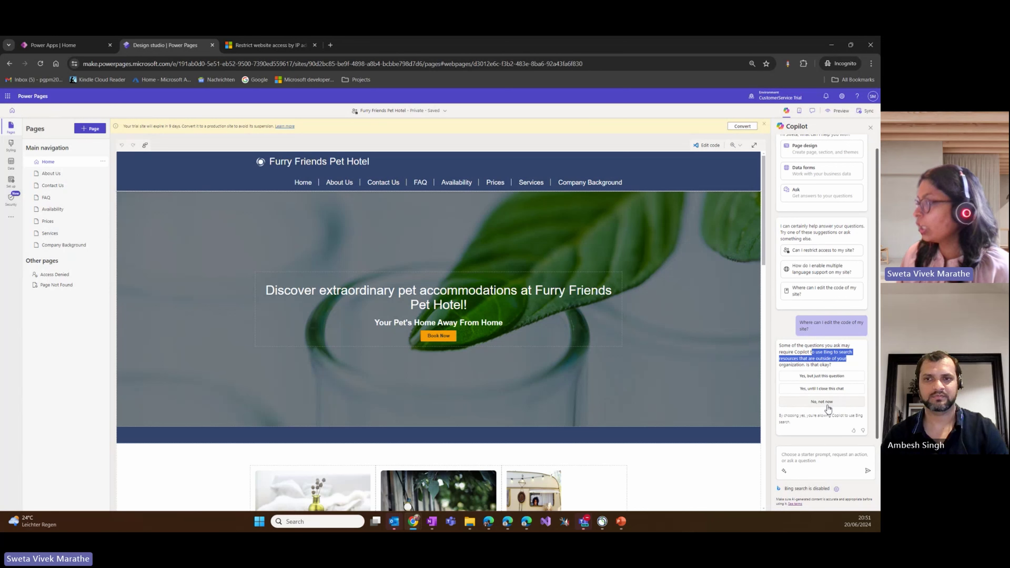
{"action": "left_click", "coordinate": [823, 377]}
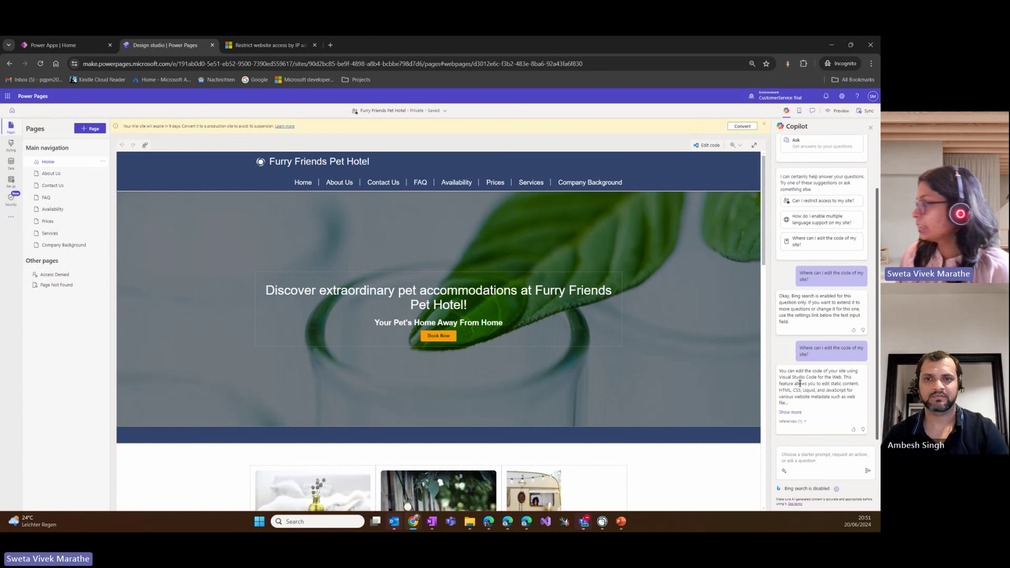
- Expand Copilot's full answer about editing site code, view the referenced Visual Studio Code article, and return to the design studio
{"action": "left_click", "coordinate": [789, 412]}
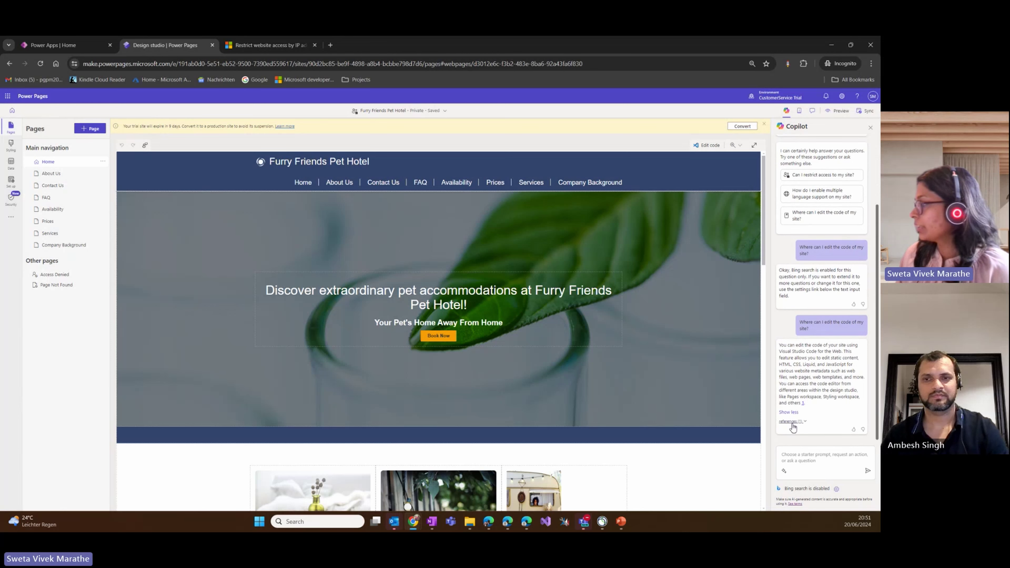
{"action": "left_click", "coordinate": [791, 420]}
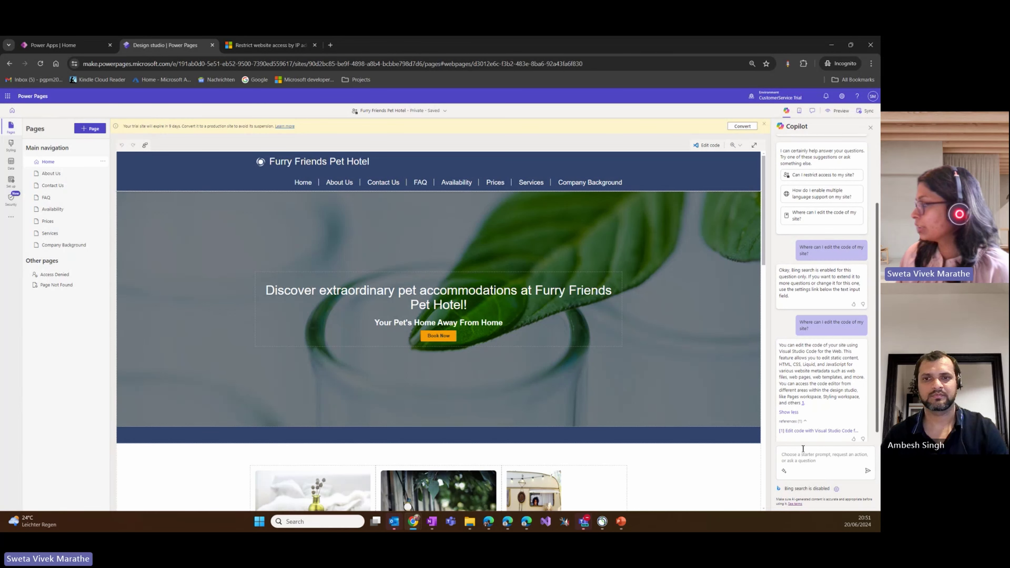
{"action": "left_click", "coordinate": [805, 431]}
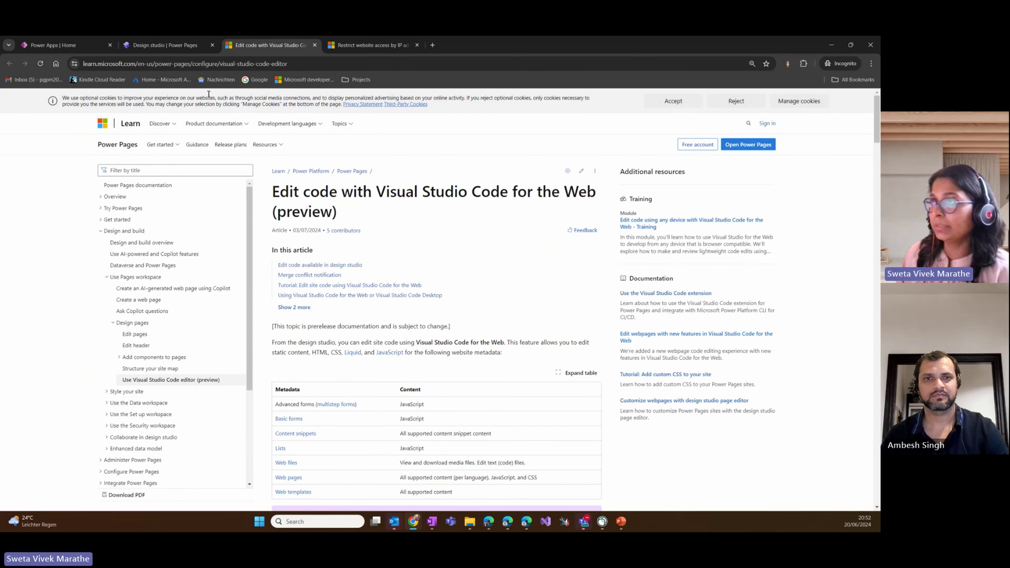
{"action": "left_click", "coordinate": [162, 44]}
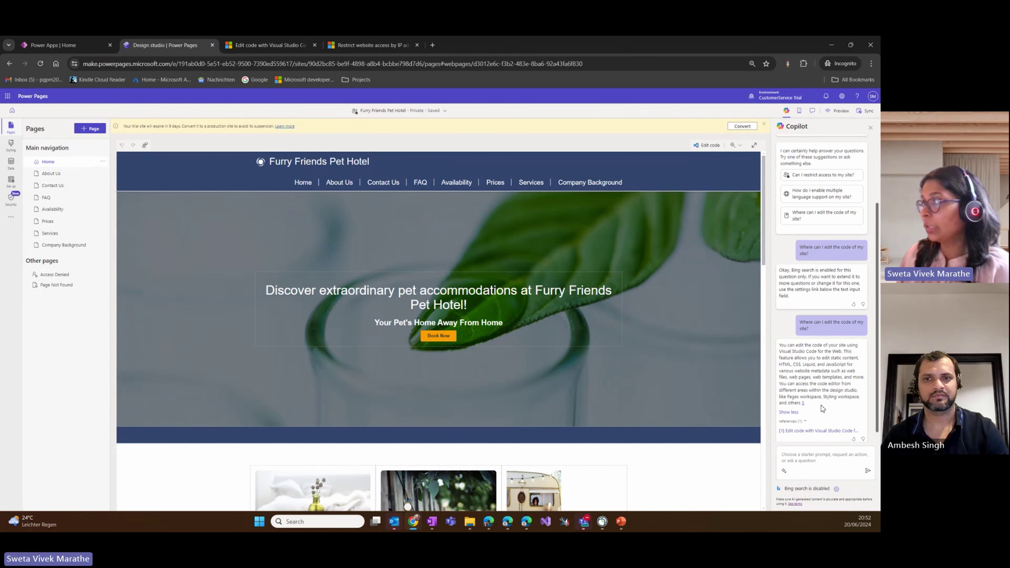
{"action": "scroll", "coordinate": [822, 408], "scroll_direction": "up", "scroll_amount": 5}
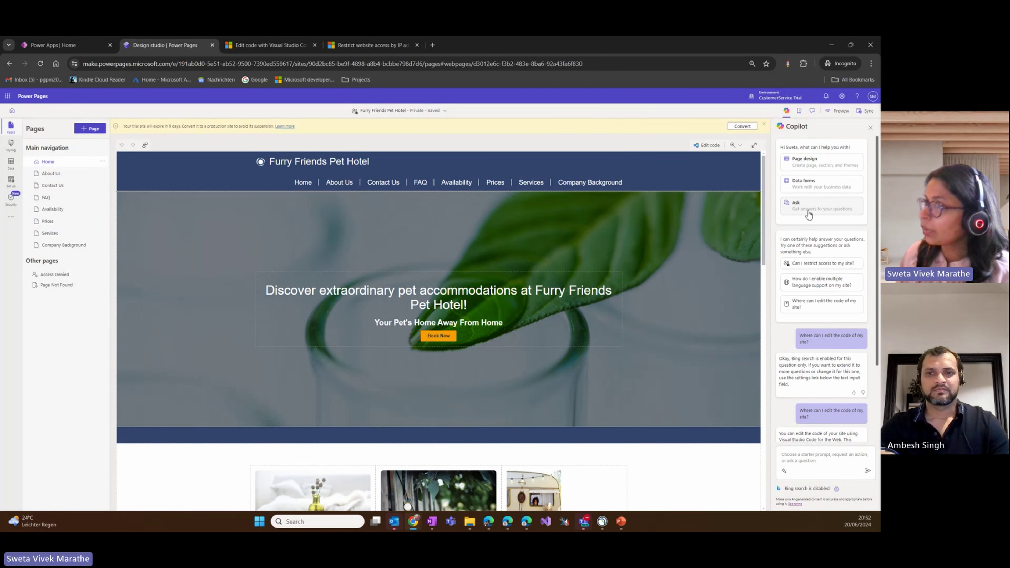
- Ask Copilot to rename the Company background page to Our Company Details, and discard the page it generates
{"action": "left_click", "coordinate": [804, 460]}
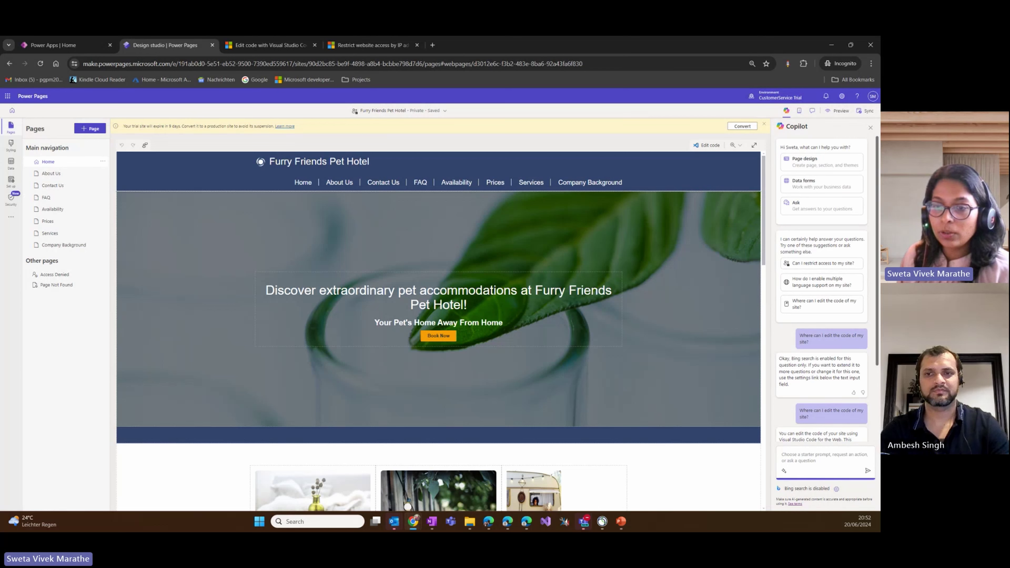
{"action": "key", "text": "alt+Tab"}
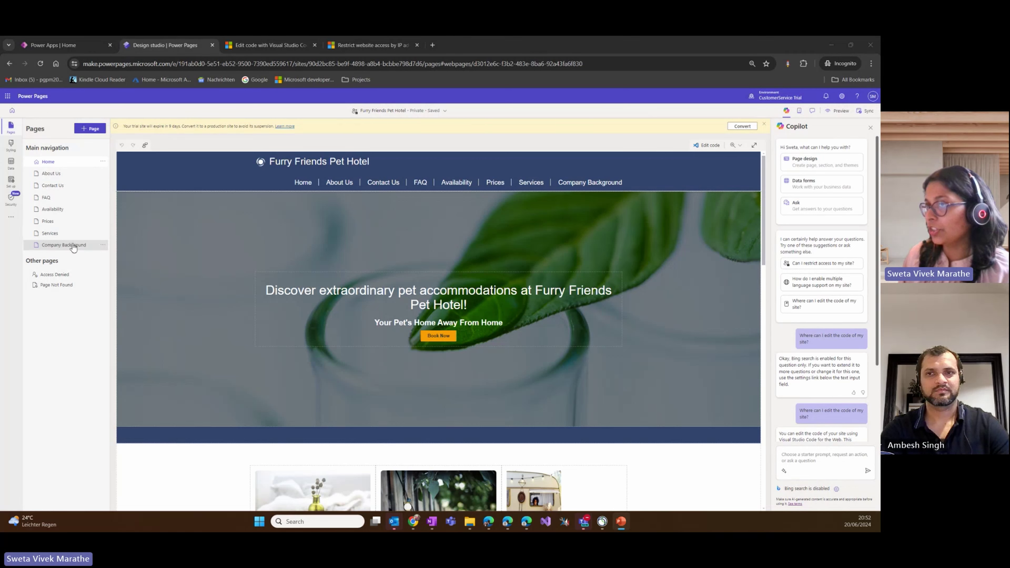
{"action": "left_click", "coordinate": [814, 461]}
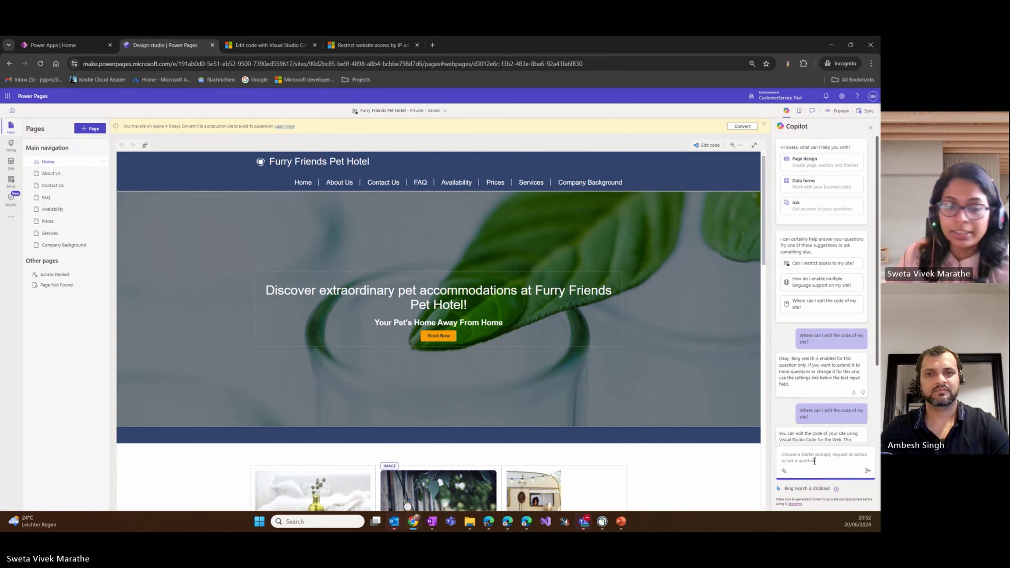
{"action": "type", "text": "Rename"}
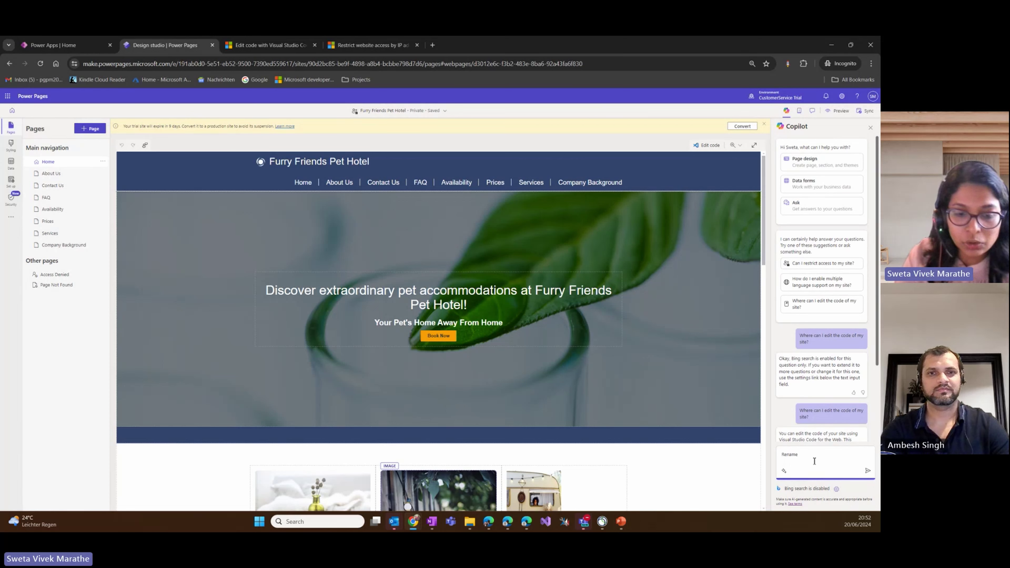
{"action": "type", "text": "the Company background page to Our Company D"}
{"action": "type", "text": "etails"}
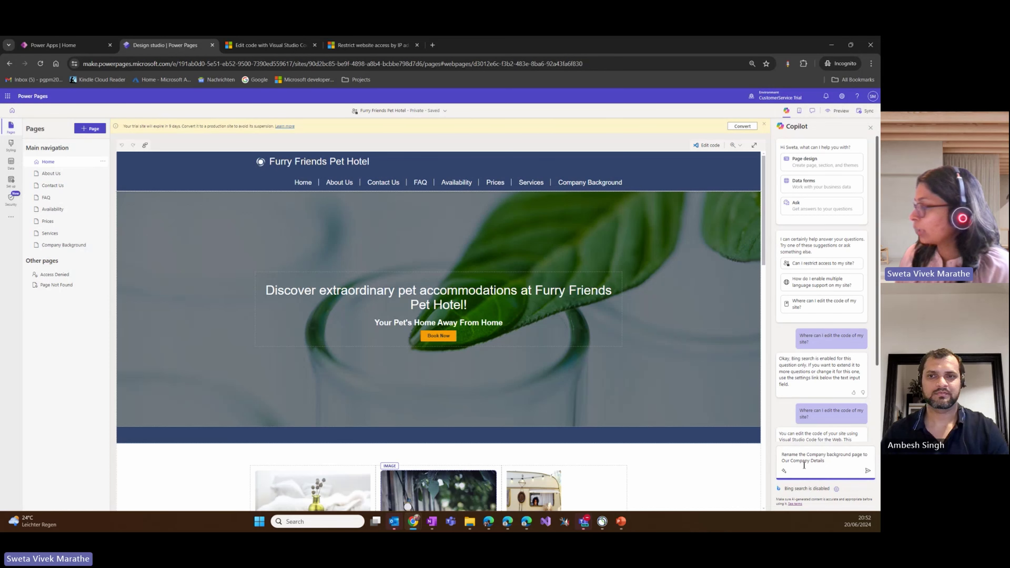
{"action": "left_click", "coordinate": [867, 471]}
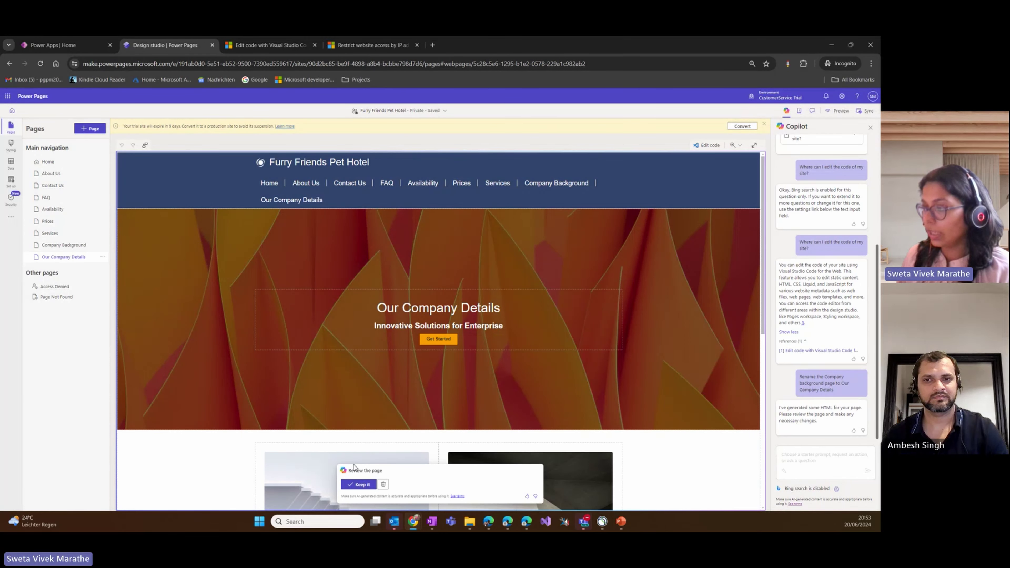
{"action": "left_click", "coordinate": [383, 484]}
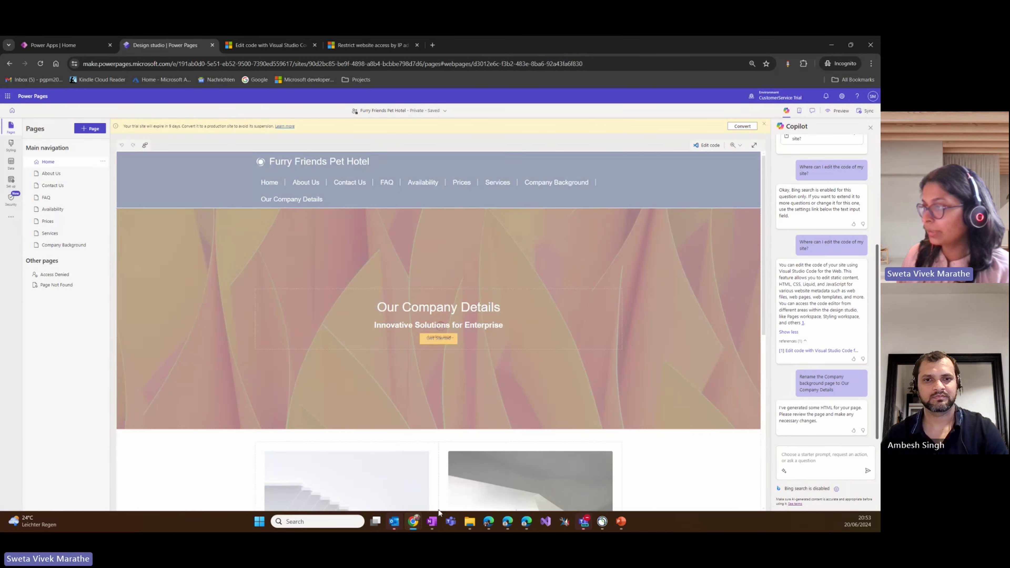
- Ask Copilot to "Move About us page below contact us page"
{"action": "left_click", "coordinate": [805, 457]}
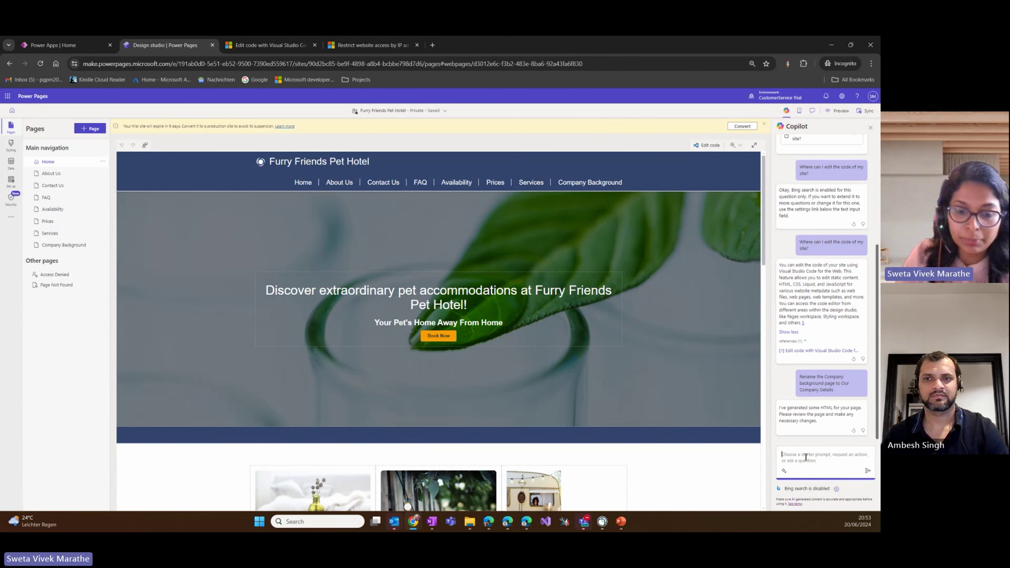
{"action": "type", "text": "Move"}
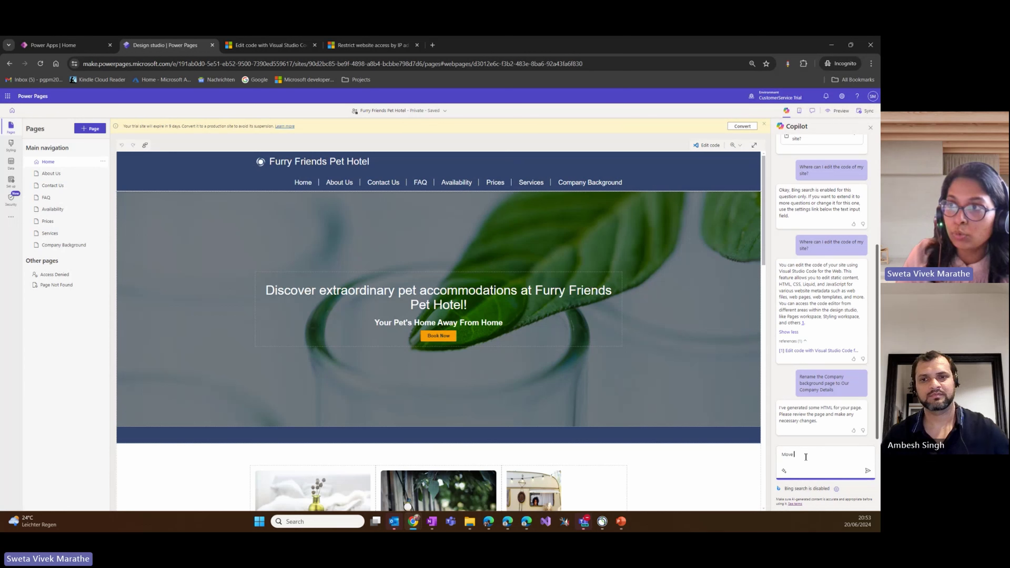
{"action": "type", "text": " Abou"}
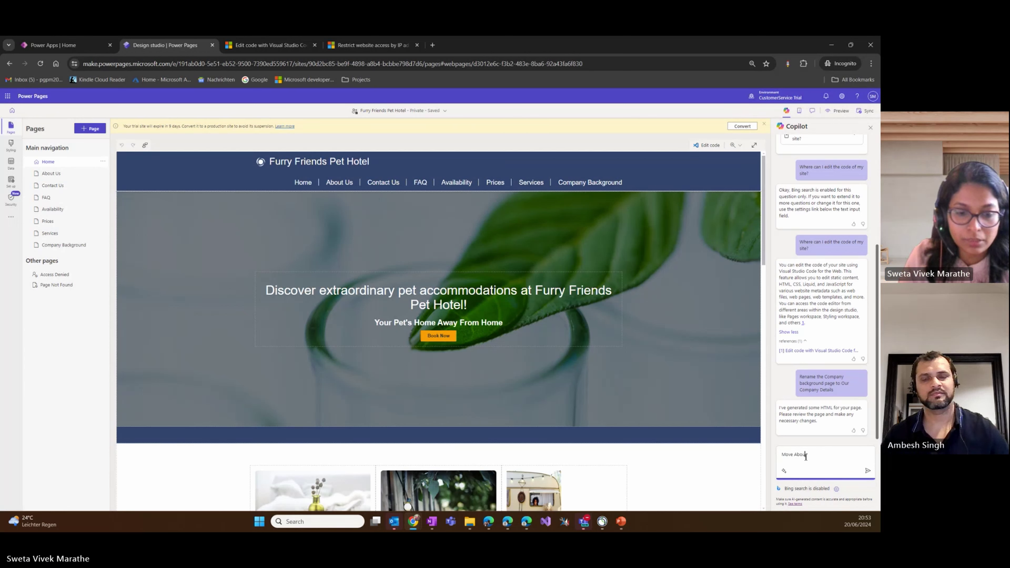
{"action": "type", "text": "t us page"}
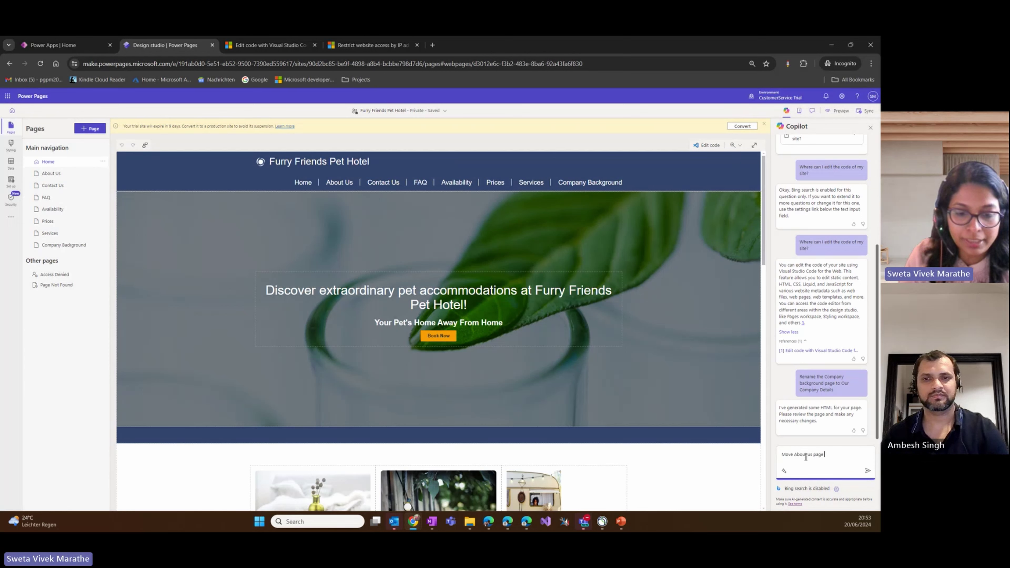
{"action": "type", "text": " below con"}
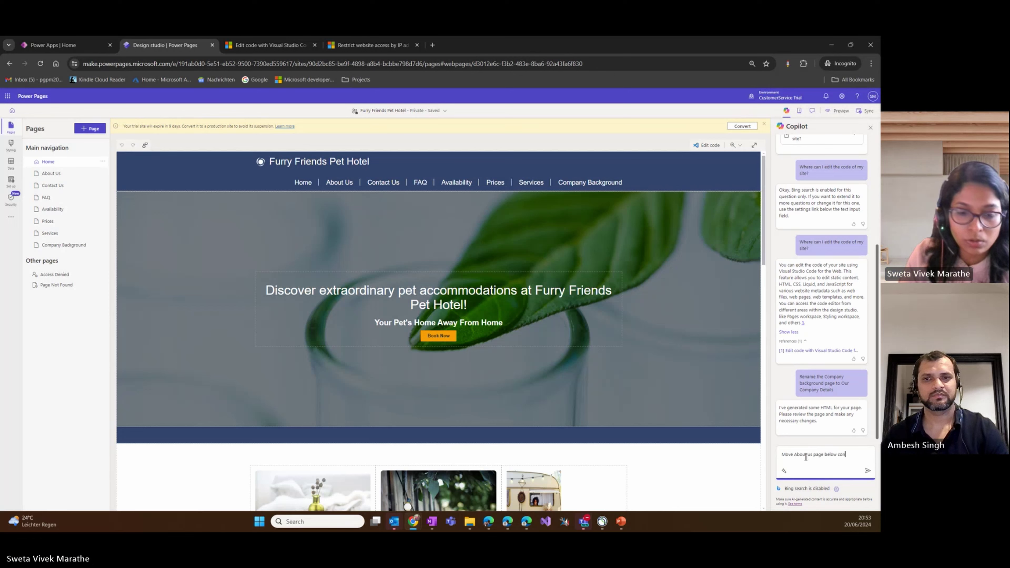
{"action": "type", "text": "tact us page"}
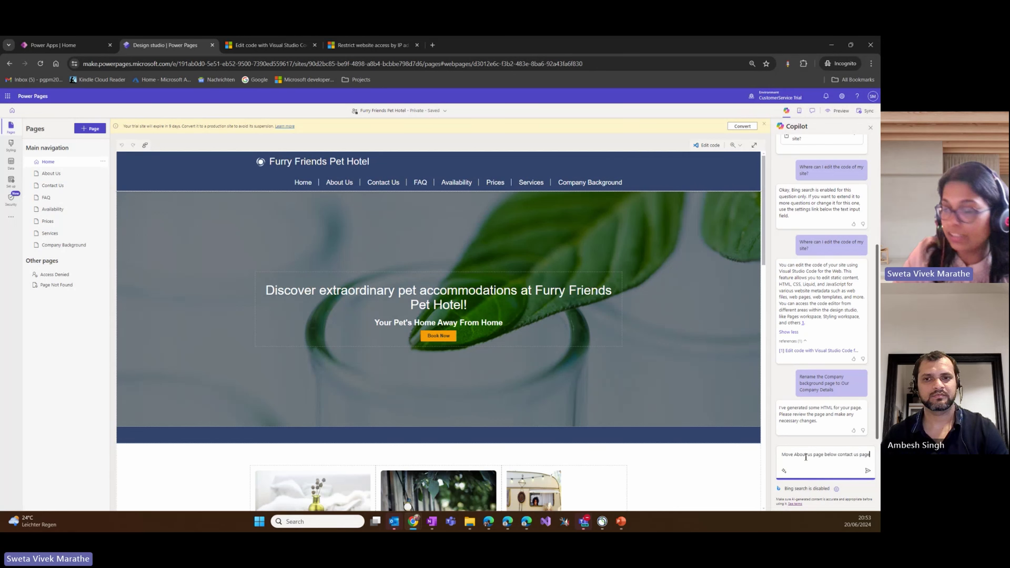
{"action": "key", "text": "Return"}
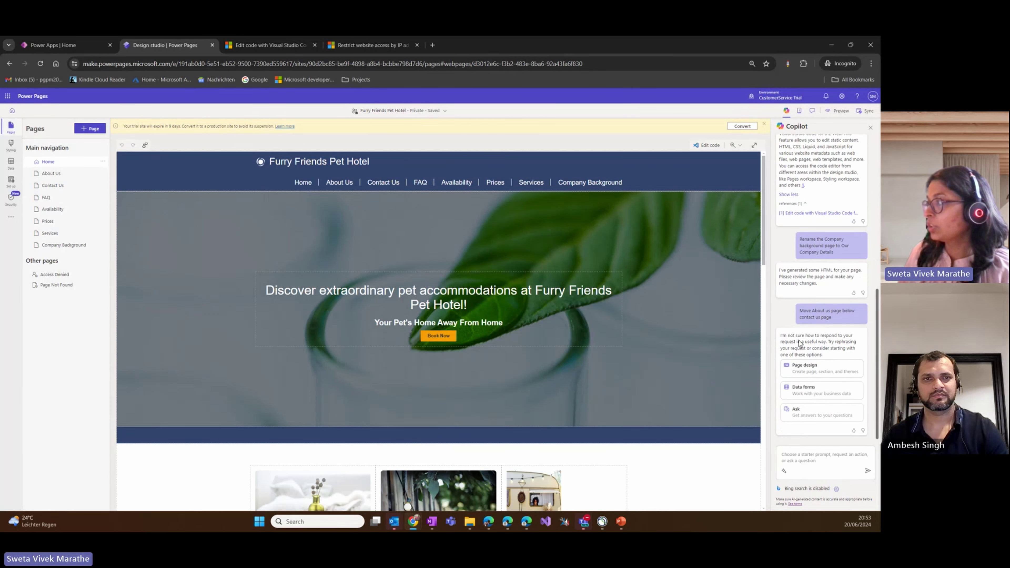